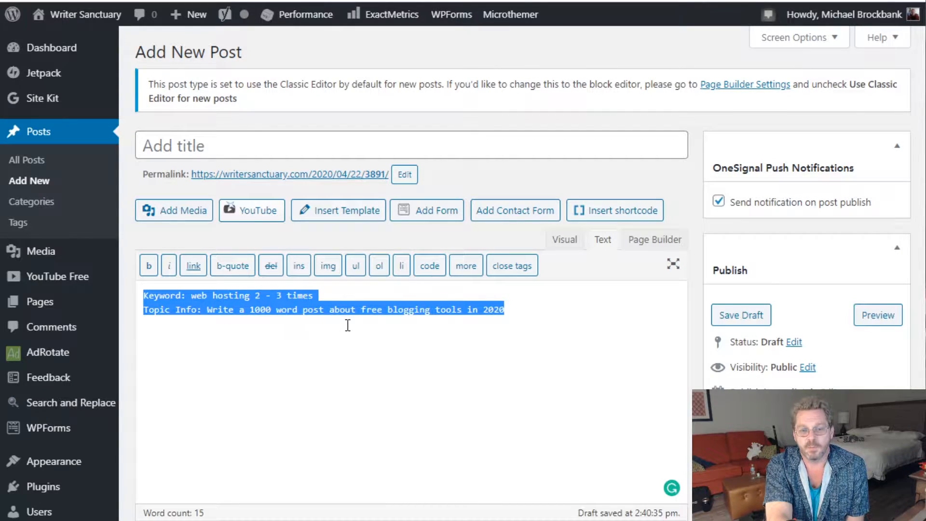
# - Examine the Yoast readability analysis and SEO settings for the new post draft
pyautogui.click(529, 315)
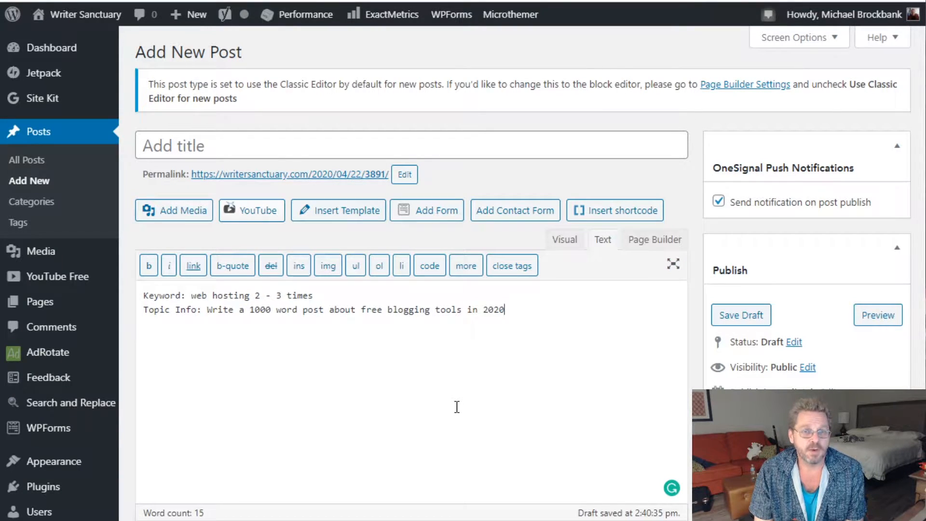
pyautogui.scroll(-12, 486, 372)
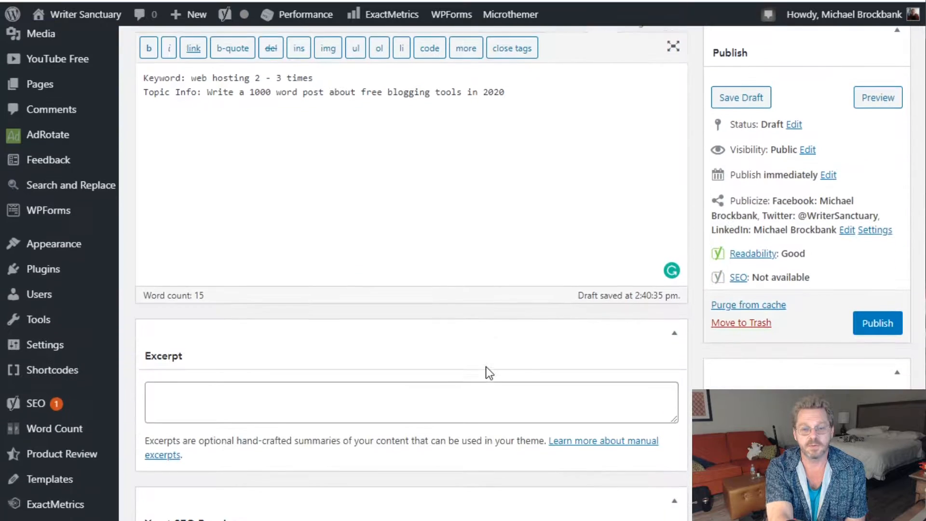
pyautogui.scroll(-2, 359, 213)
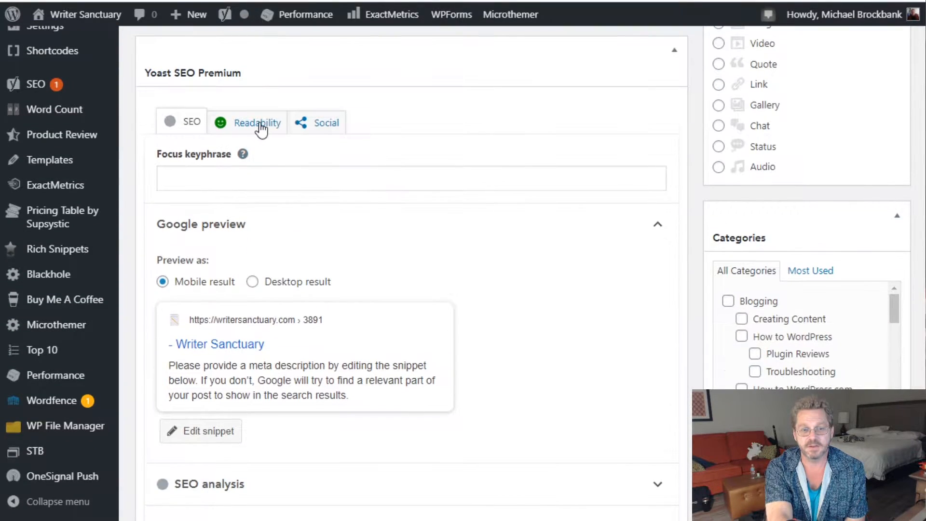
pyautogui.click(258, 123)
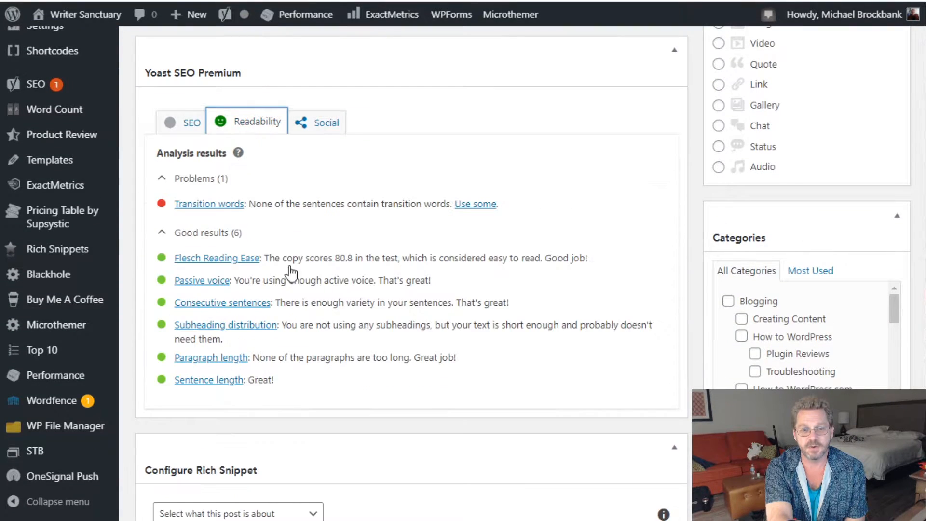
pyautogui.click(192, 125)
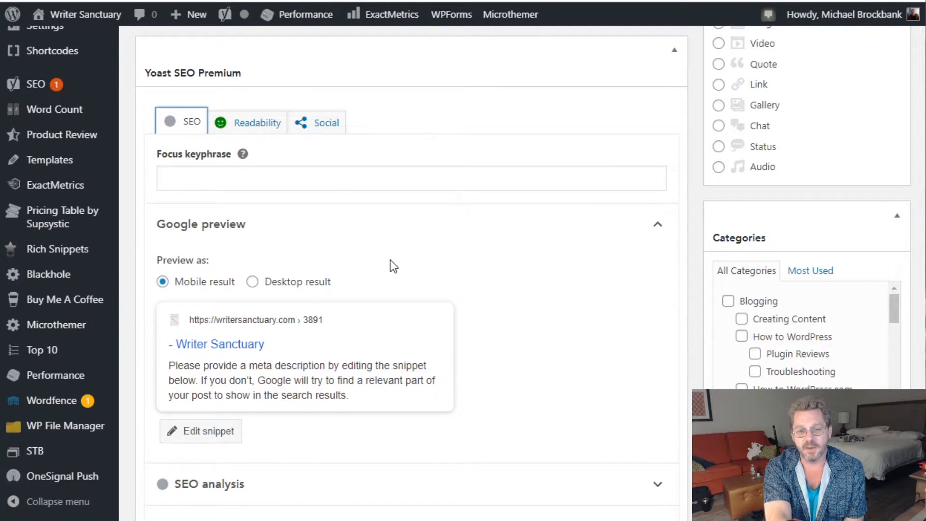
pyautogui.scroll(6, 391, 261)
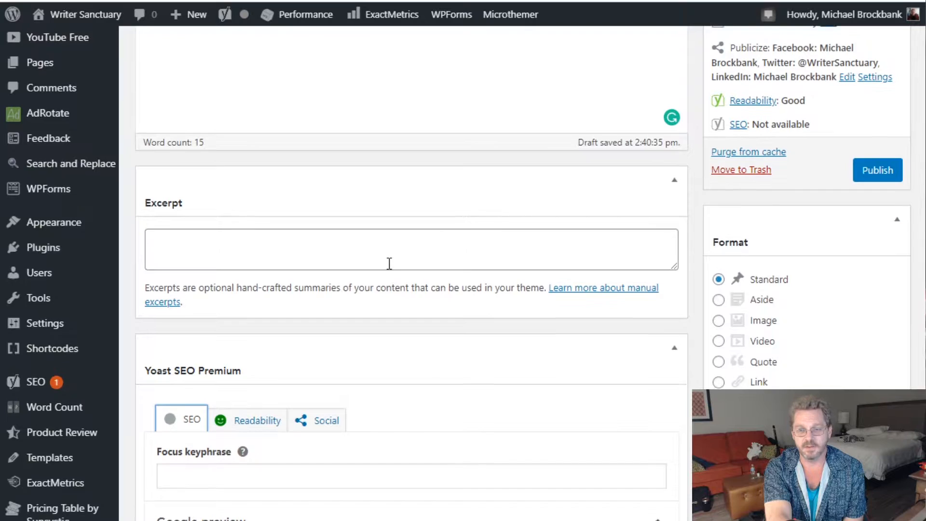
pyautogui.scroll(8, 389, 263)
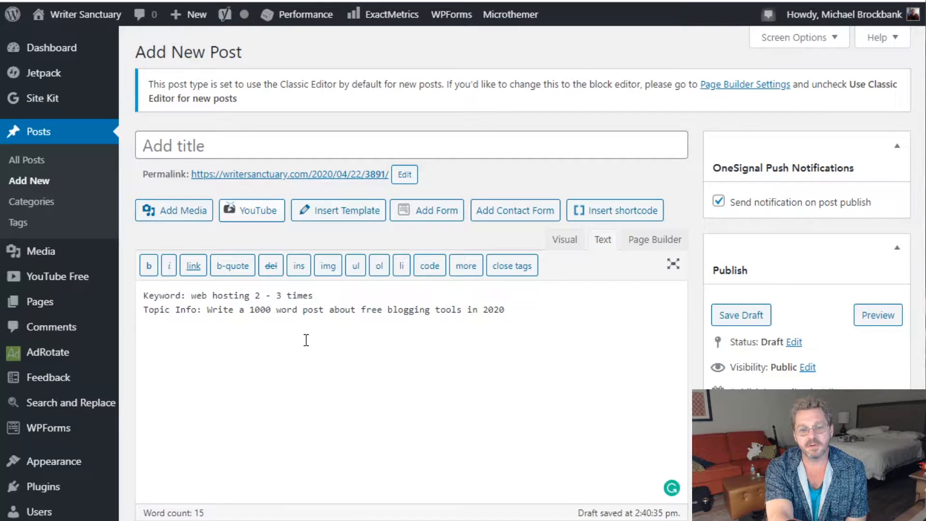
# - Copy the topic phrase "free blogging tools in 2020" from the post notes and search Google for it
pyautogui.moveTo(361, 310); pyautogui.dragTo(511, 311)
pyautogui.hotkey('ctrl', 'c')
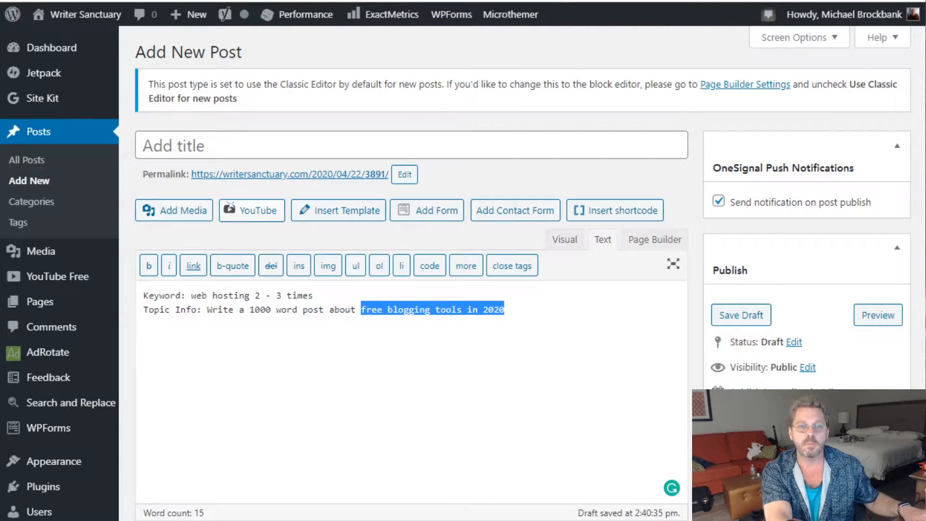
pyautogui.hotkey('ctrl', 't')
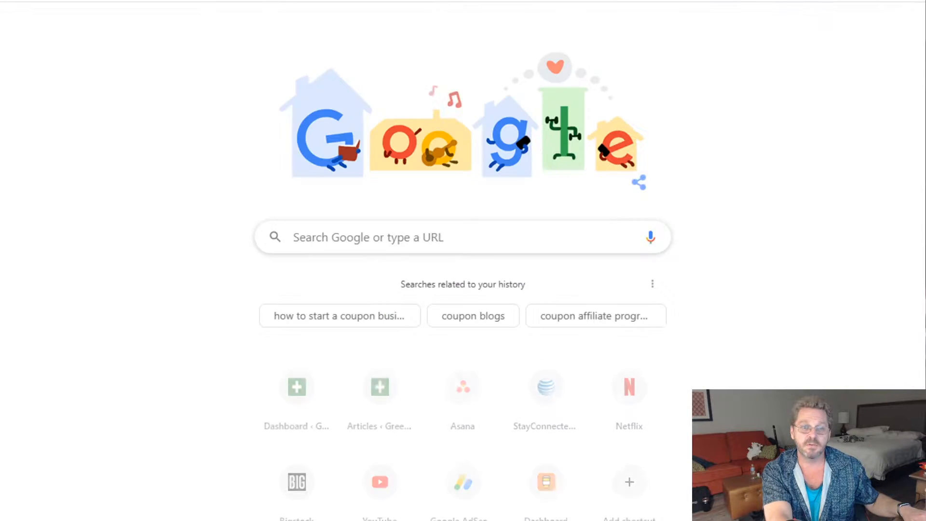
pyautogui.hotkey('ctrl', 'v')
pyautogui.press('Return')
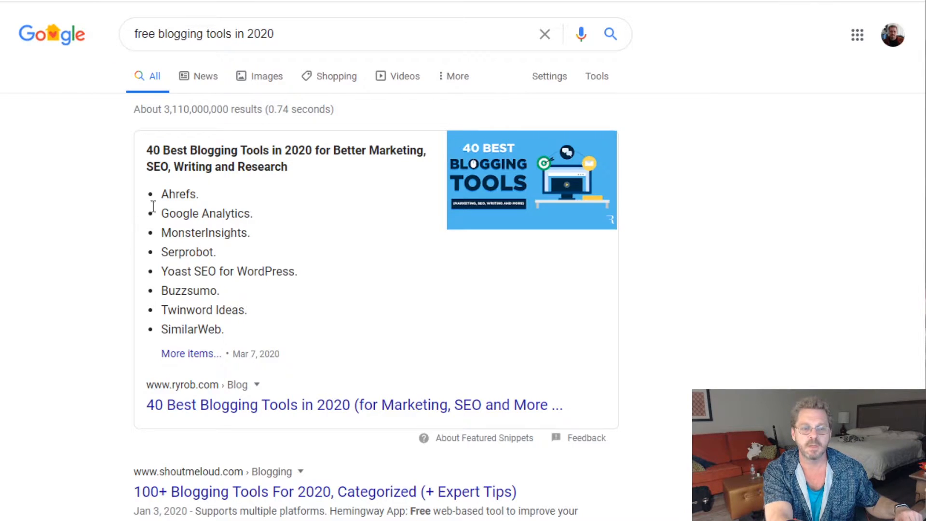
# - Browse the search results and open HubSpot's article "25+ Best Blogging Tools to Grow Your Blog in 2020"
pyautogui.scroll(-3, 153, 229)
pyautogui.scroll(-1, 153, 229)
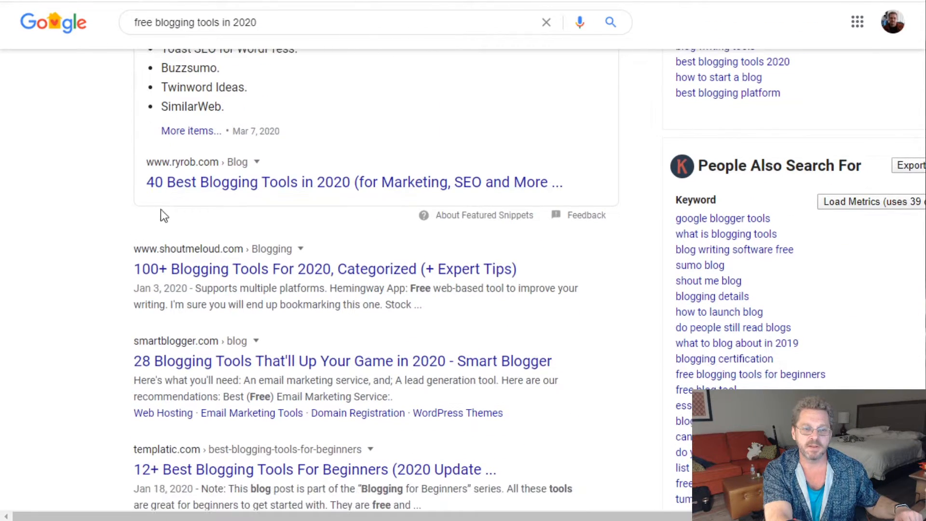
pyautogui.scroll(-5, 90, 328)
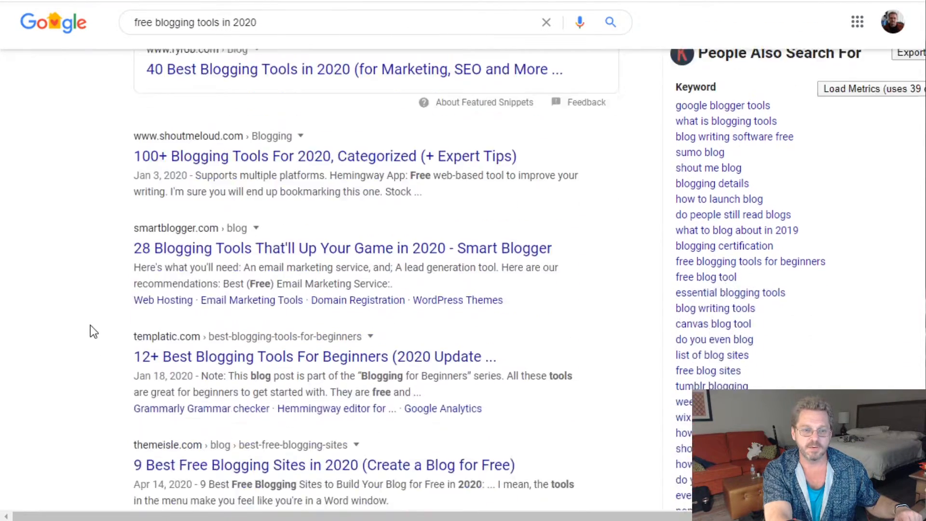
pyautogui.scroll(-3, 85, 377)
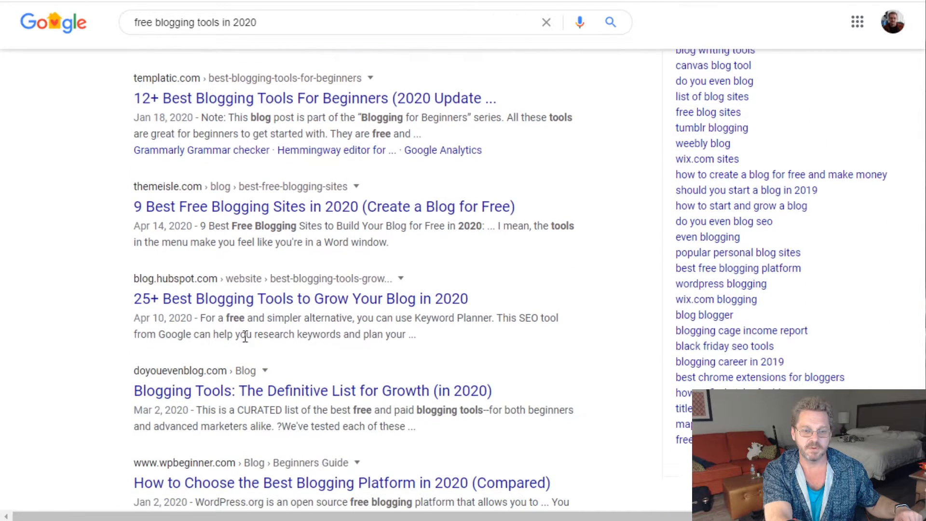
pyautogui.click(231, 304)
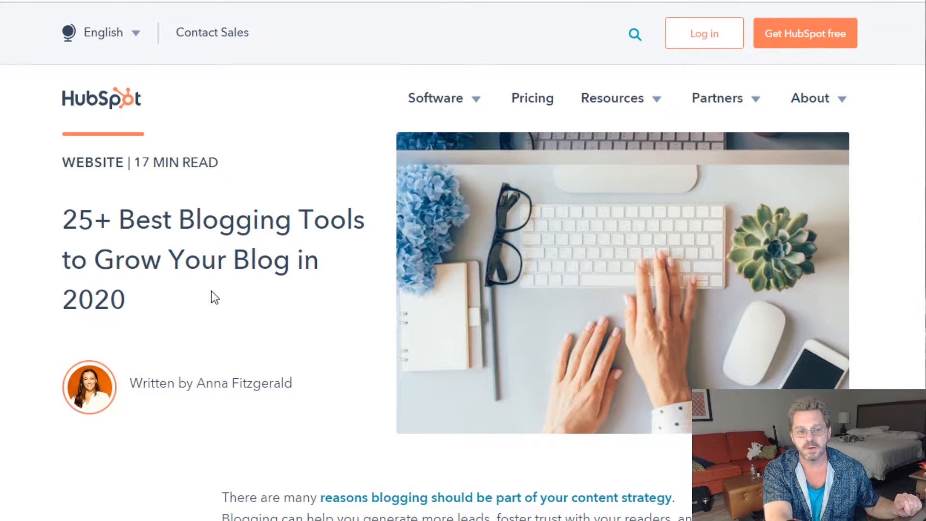
# - Read through the article's numbered list of blogging tools for content ideas
pyautogui.scroll(-10, 221, 320)
pyautogui.scroll(-10, 226, 313)
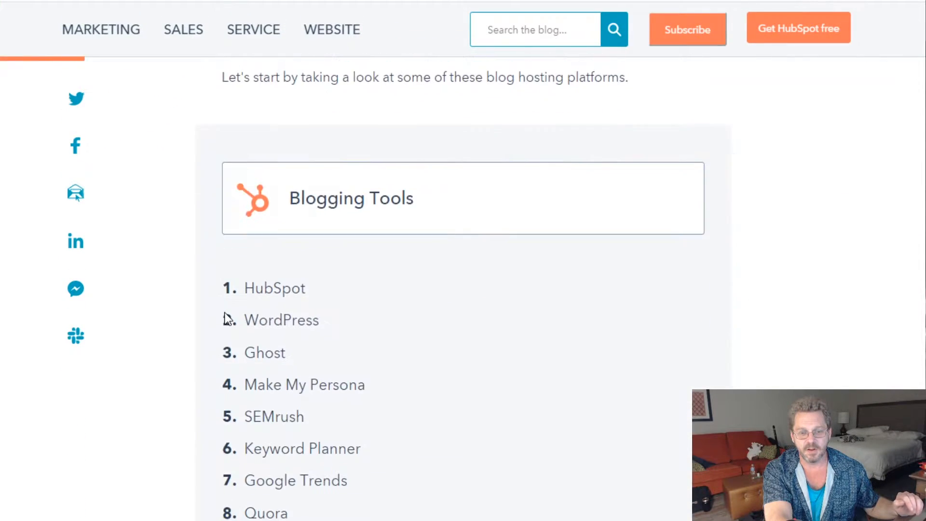
pyautogui.scroll(-2, 289, 164)
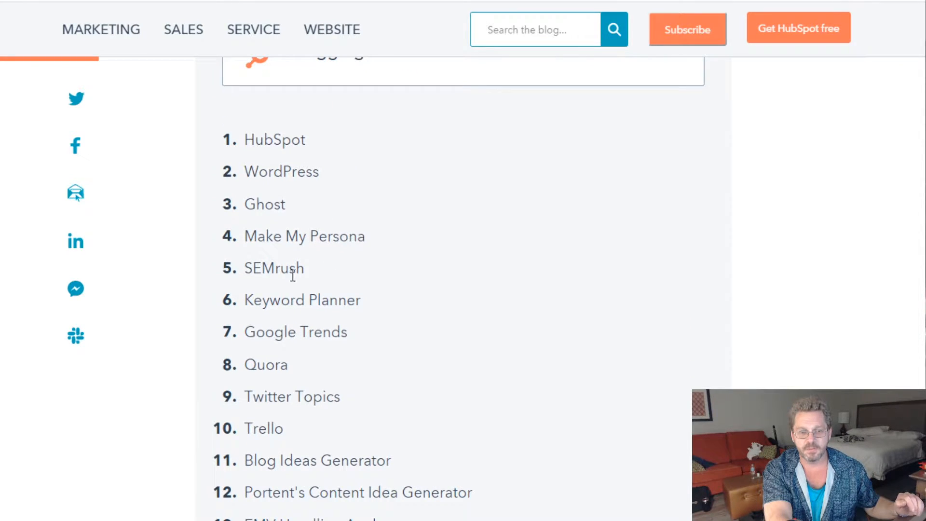
pyautogui.scroll(-3, 338, 333)
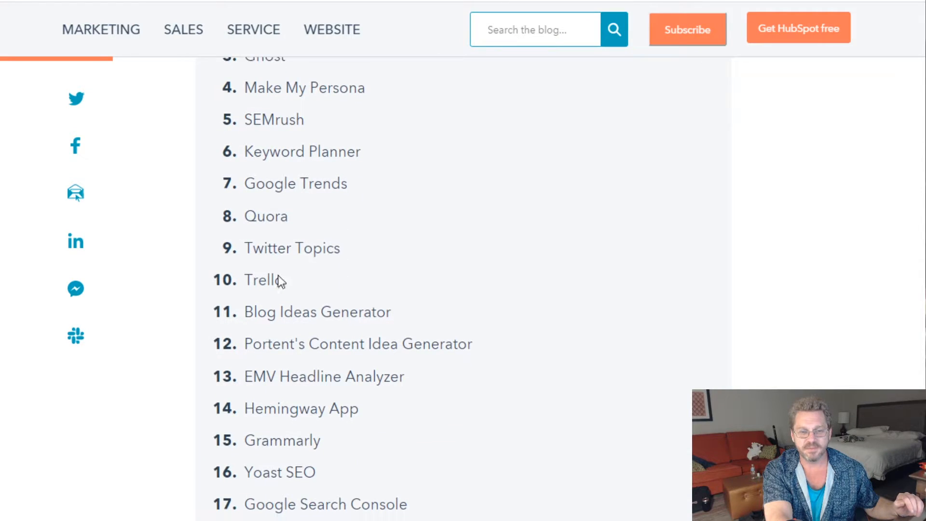
pyautogui.scroll(-5, 444, 353)
pyautogui.scroll(-5, 444, 349)
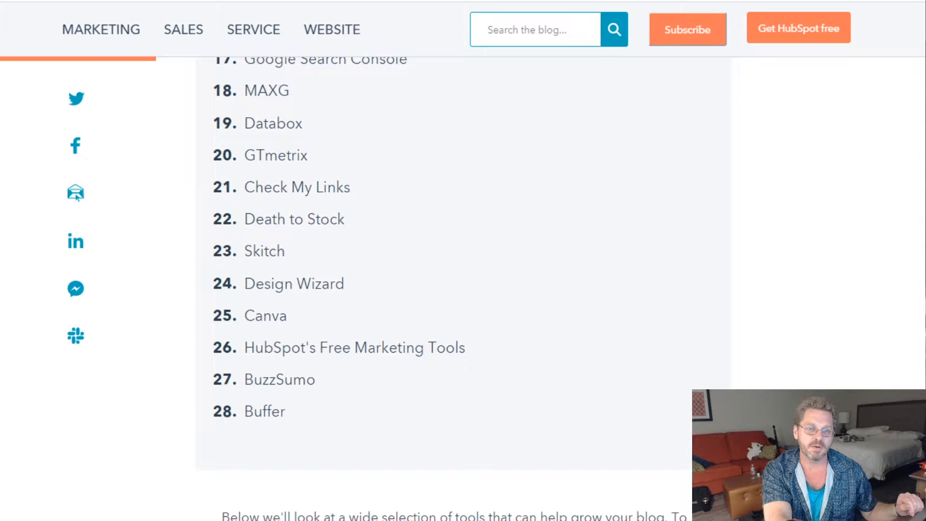
# - Switch back to the WordPress post draft and add the h2 heading "WordPress Content Management System" above the keyword and topic notes
pyautogui.click(231, 1)
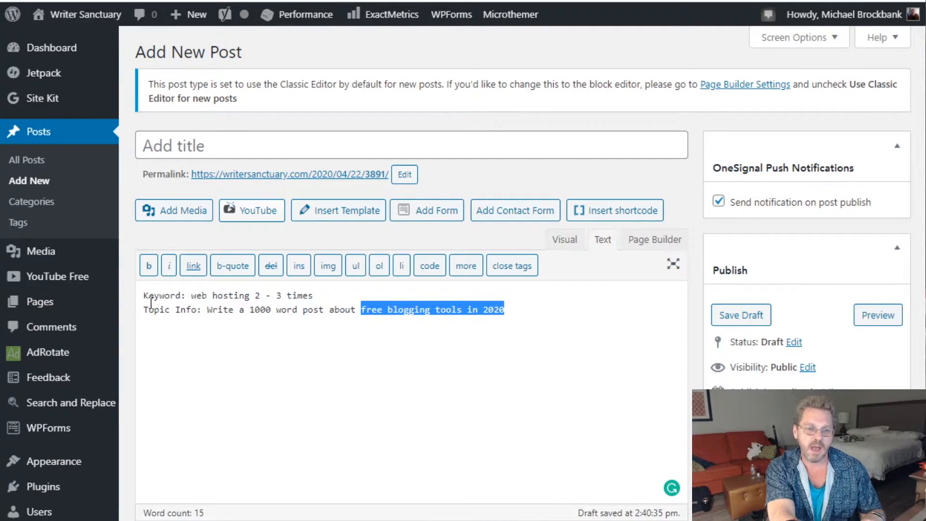
pyautogui.click(306, 353)
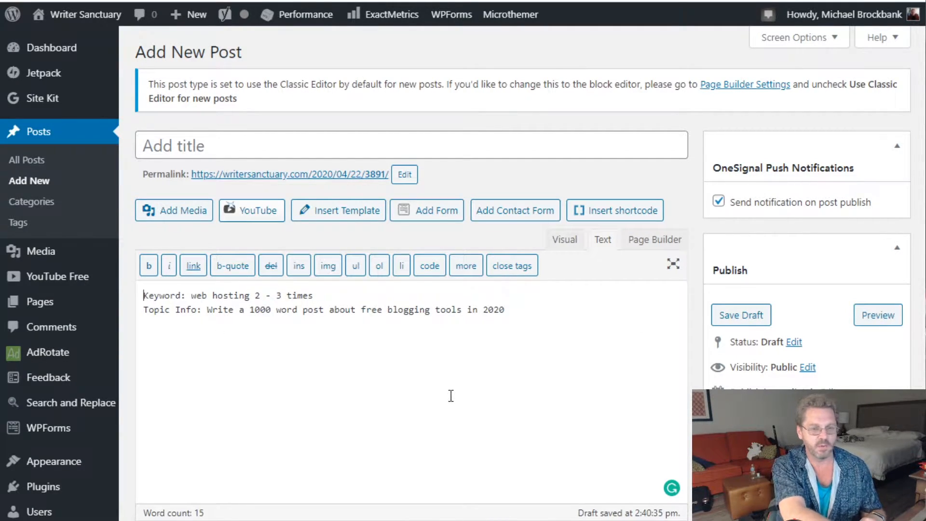
pyautogui.press('Return')
pyautogui.press('Up')
pyautogui.write('<h2></h2>')
pyautogui.press('Left')
pyautogui.press('Left')
pyautogui.press('Left')
pyautogui.press('Left')
pyautogui.press('Left')
pyautogui.write('WordPress')
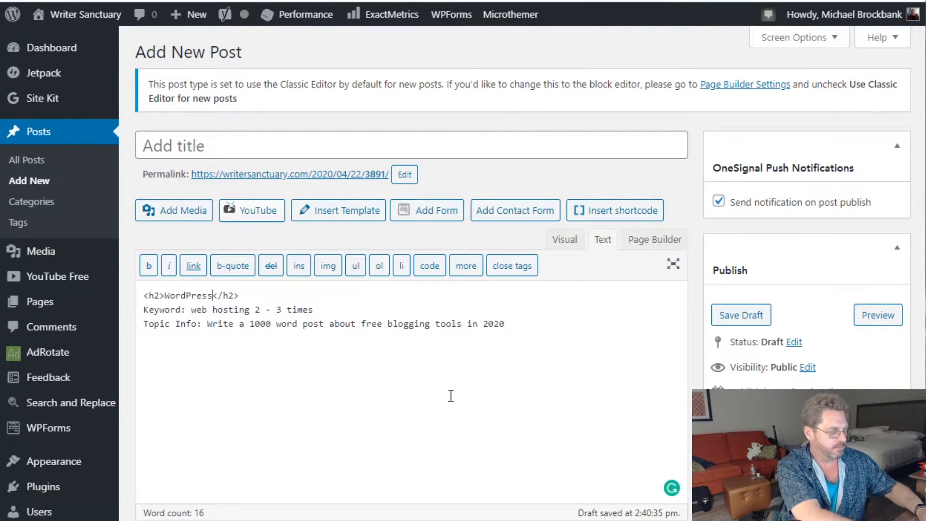
pyautogui.write(' Content ')
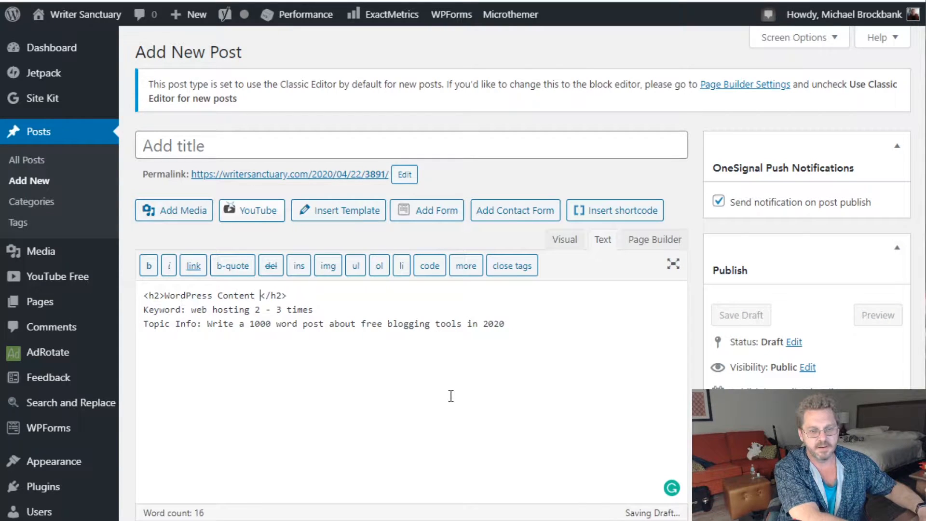
pyautogui.write('Management System')
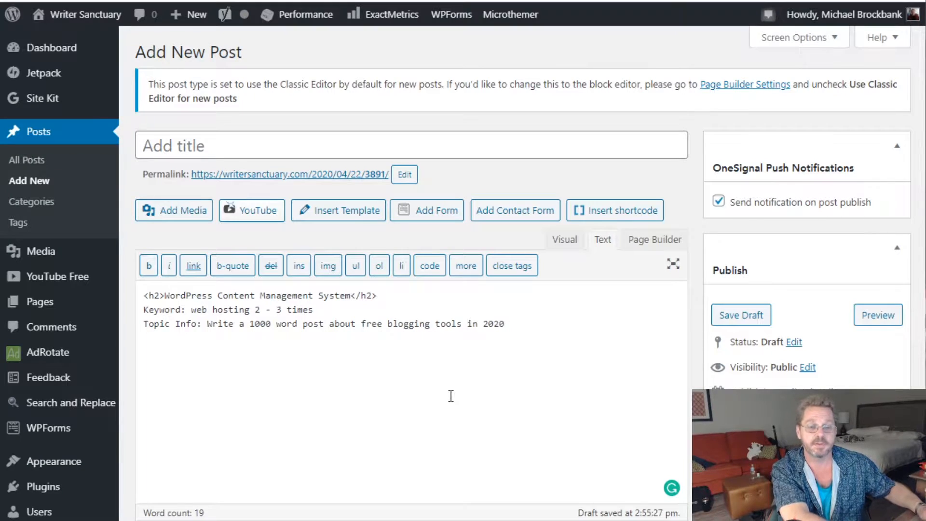
# - Add h2 headings below it for Keyphrase Planning Options, Using Yoast SEO and Why, Adding Royalty Free Images from Pixabay, and the remaining sections
pyautogui.press('End')
pyautogui.press('Return')
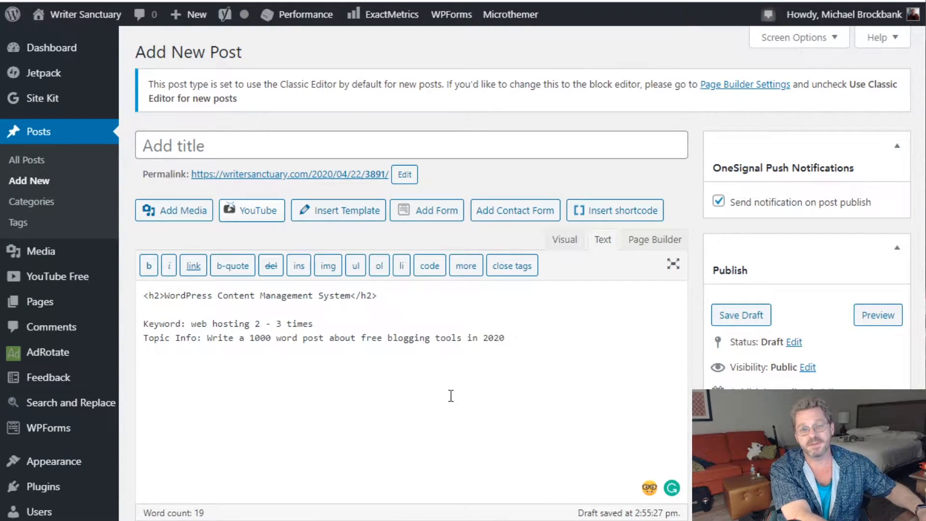
pyautogui.write('<h2>Keyphrase Planning Options</h2> <h2>Using Yoast SEO and Why</h2> <h2>Adding Royalty Free Images from Pixabay</h2> <h2>Image Editing Tools for the Blog</h2> <h2>Using Your Social Media Accounts</h2>  <h2>Good Web Hosting Can Go a Long Way</h2>')
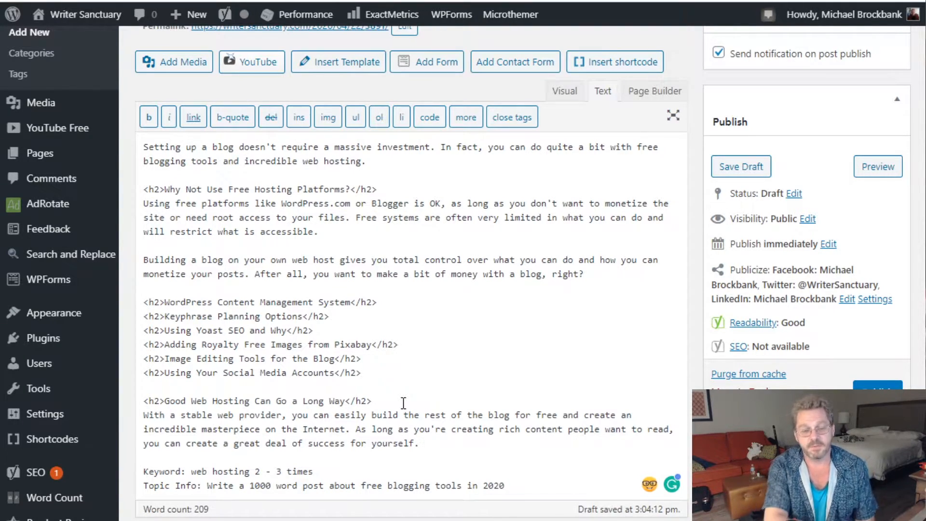
# - Delete the keyword and topic info notes from the end of the post
pyautogui.moveTo(144, 470); pyautogui.dragTo(528, 486)
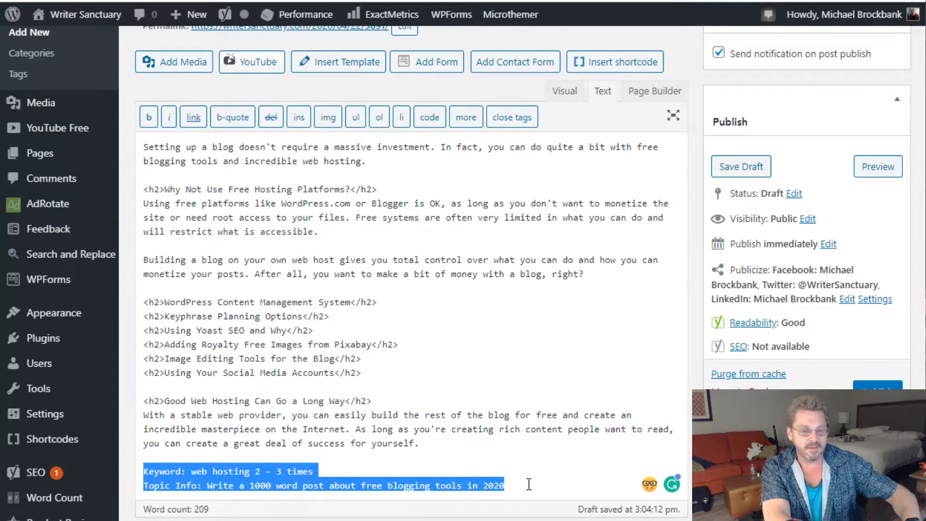
pyautogui.press('BackSpace')
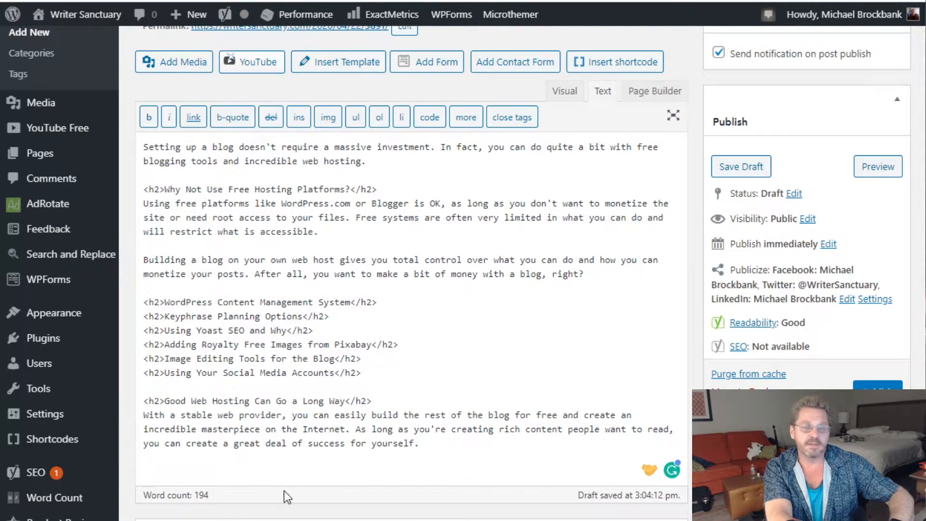
# - Review the drafted article's sections in the post editor from the introduction onward
pyautogui.moveTo(120, 337)
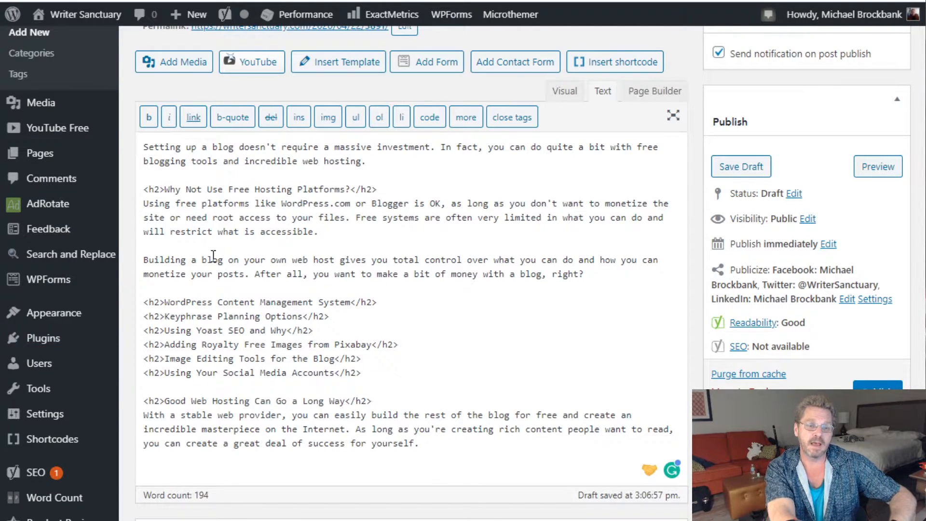
pyautogui.click(223, 373)
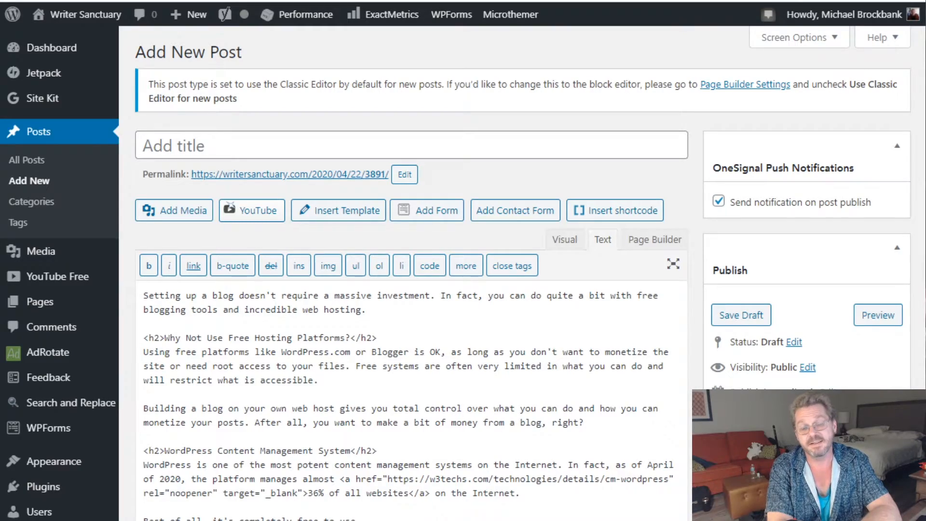
pyautogui.scroll(-20, 647, 379)
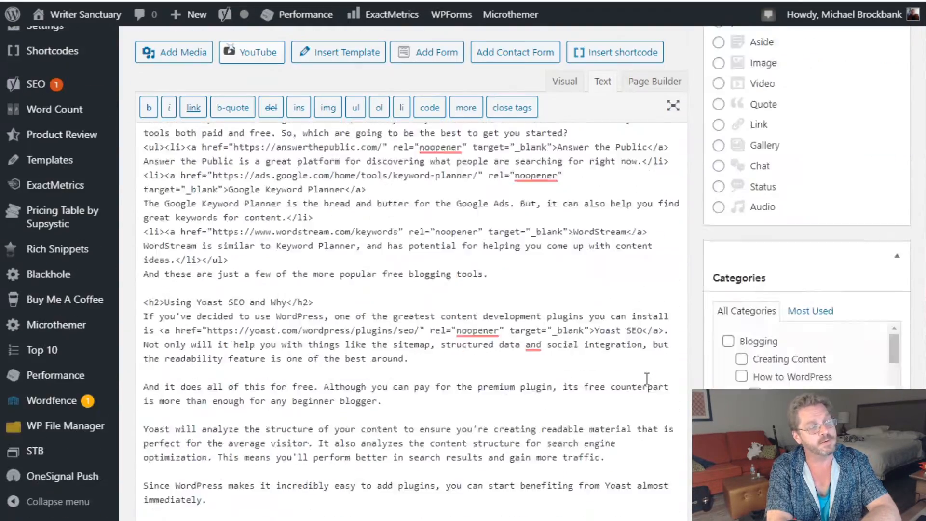
pyautogui.scroll(-12, 647, 379)
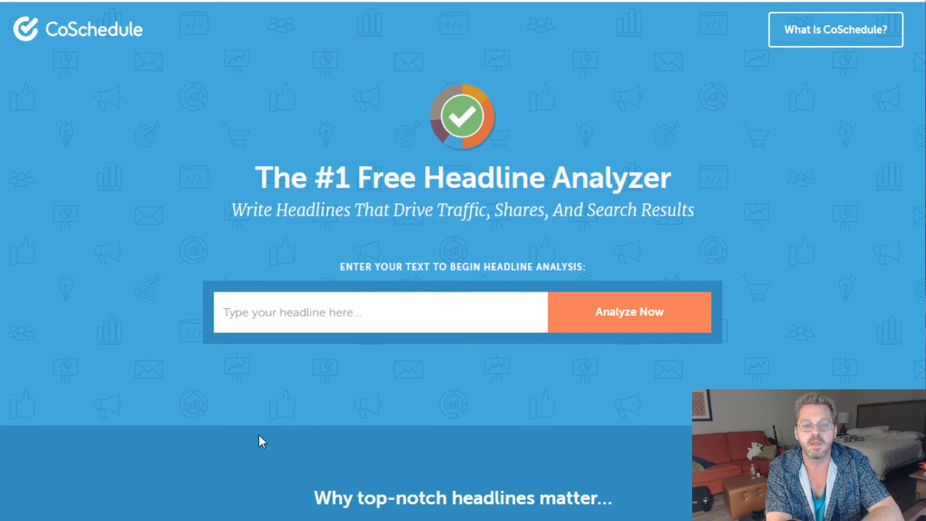
# - Analyze the headline "Free Blogging Tools to Help You Succeed in 2020" in CoSchedule's Headline Analyzer and review its score and word balance
pyautogui.click(388, 313)
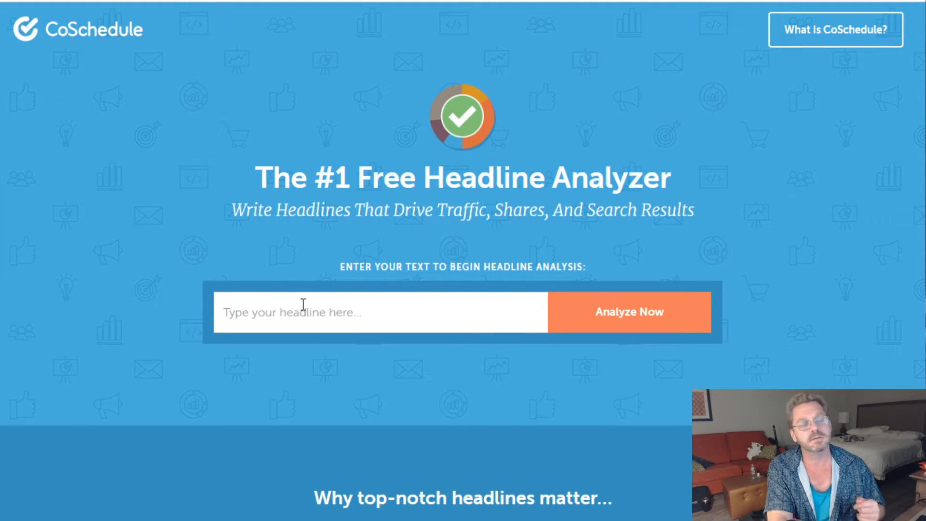
pyautogui.write('Free Blogging Tools to Help You Succeed in 2020')
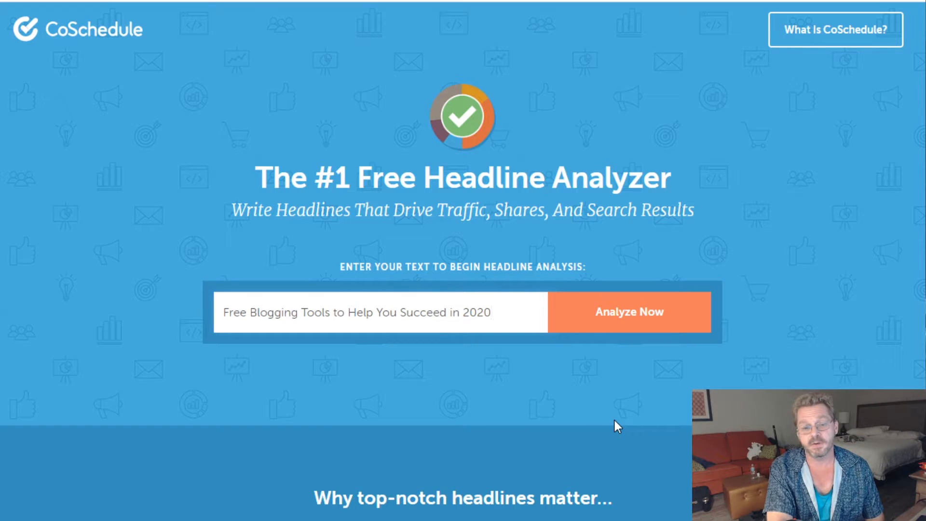
pyautogui.click(631, 327)
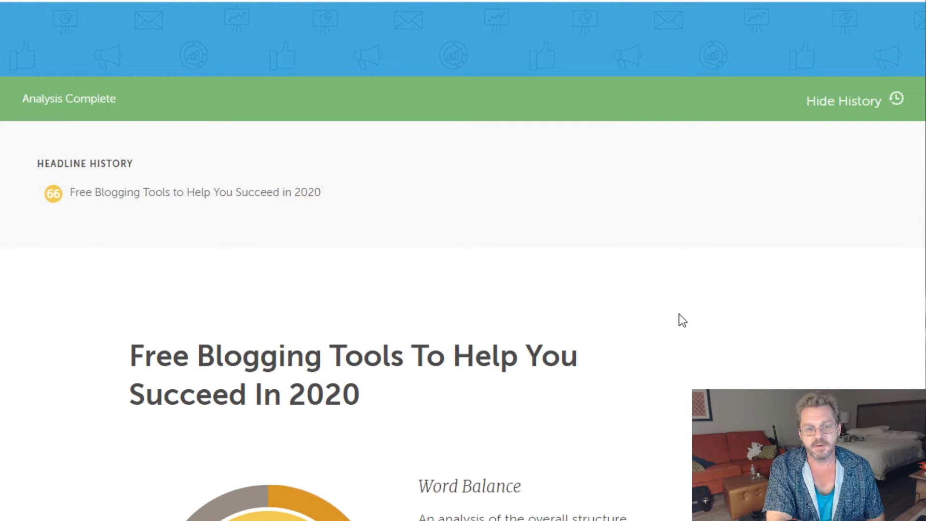
pyautogui.scroll(-9, 577, 309)
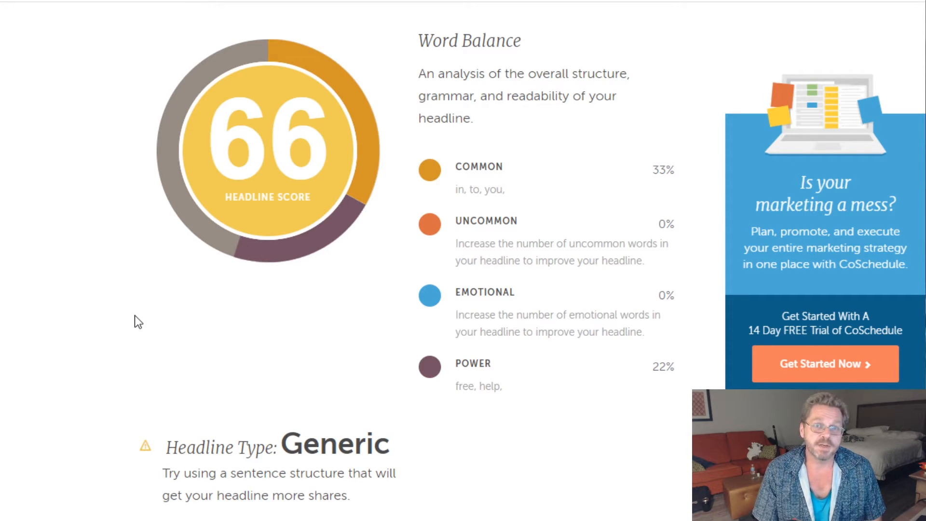
# - Analyze the headline "Free Awesome Blogging Tools to Help You Succeed in 2020" and review its score, word balance and length analysis
pyautogui.scroll(10, 108, 303)
pyautogui.scroll(4, 108, 303)
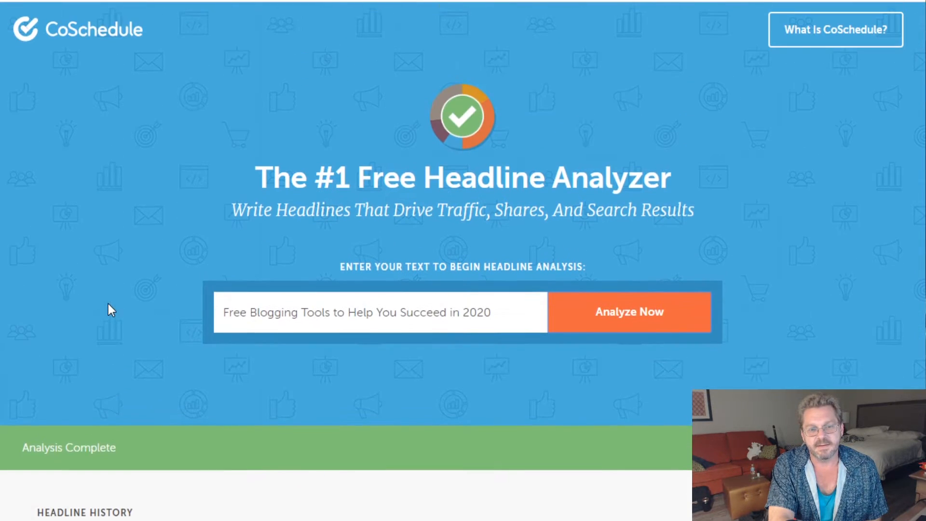
pyautogui.scroll(-3, 230, 355)
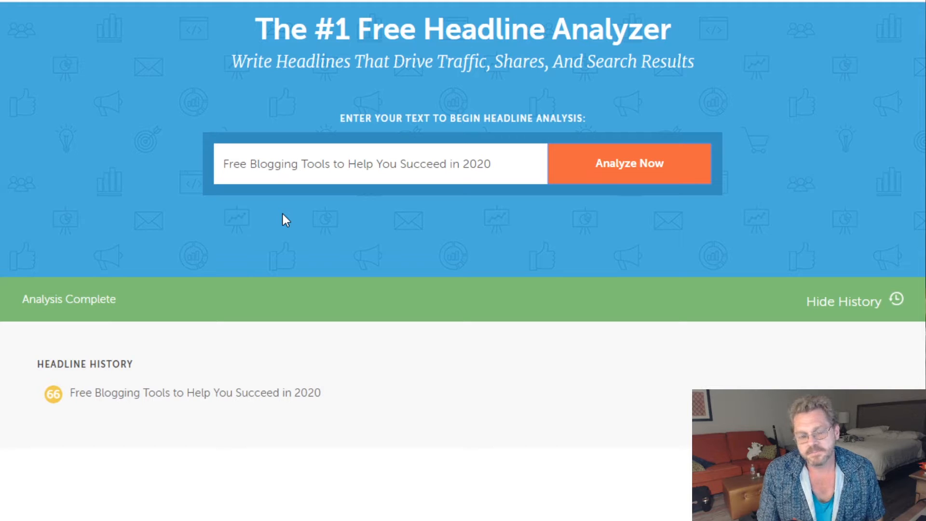
pyautogui.click(251, 163)
pyautogui.write('zAwe')
pyautogui.press('BackSpace')
pyautogui.press('BackSpace')
pyautogui.press('BackSpace')
pyautogui.press('BackSpace')
pyautogui.write('Aweseom')
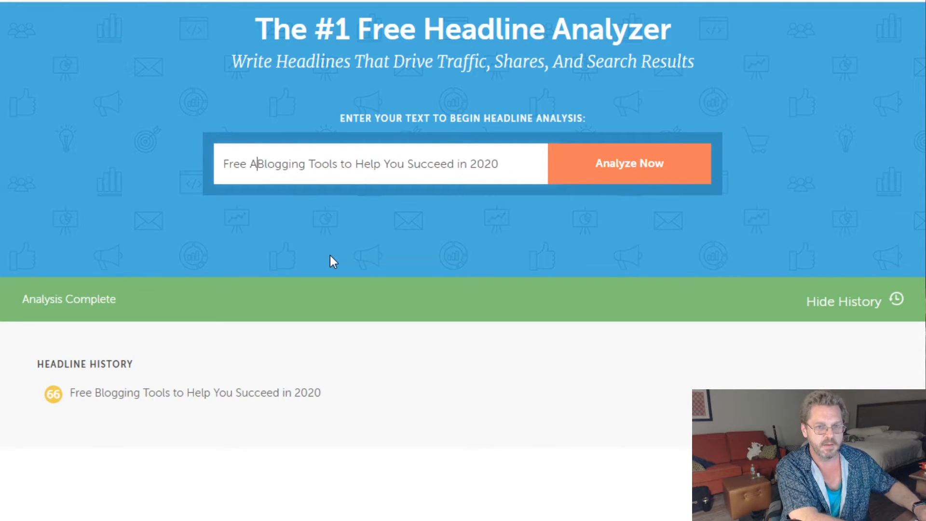
pyautogui.write('e')
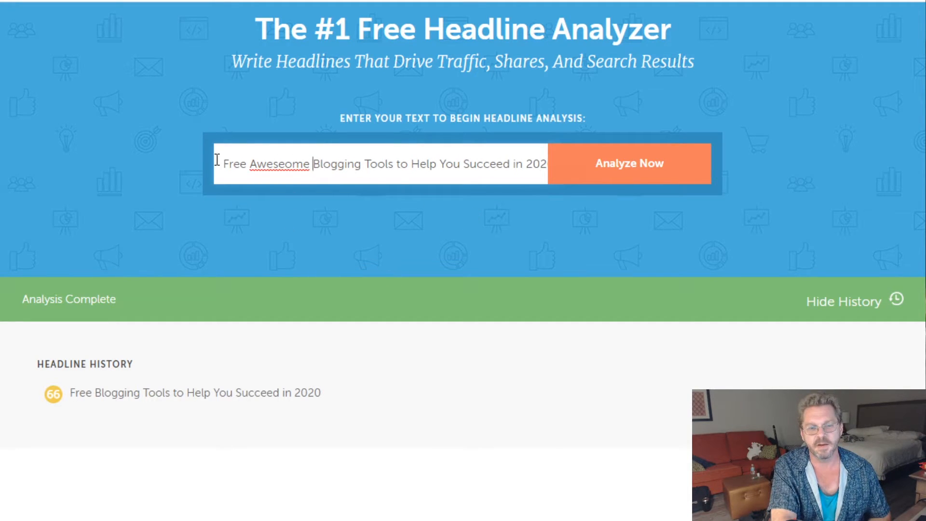
pyautogui.click(284, 164)
pyautogui.press('BackSpace')
pyautogui.click(635, 174)
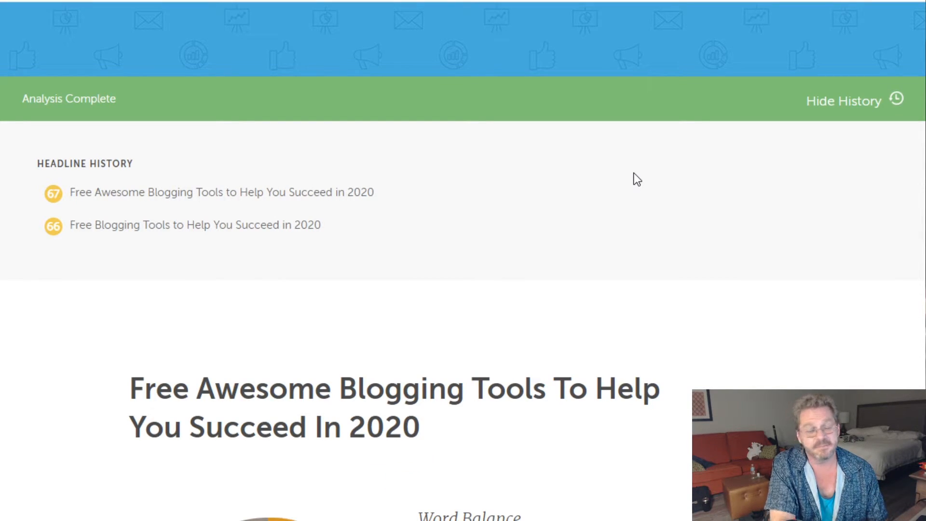
pyautogui.scroll(-9, 413, 200)
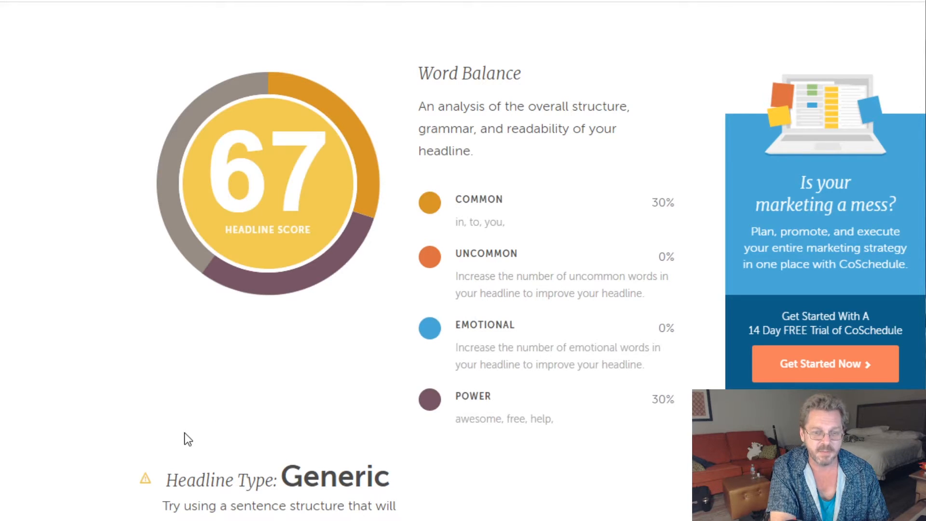
pyautogui.scroll(-15, 63, 356)
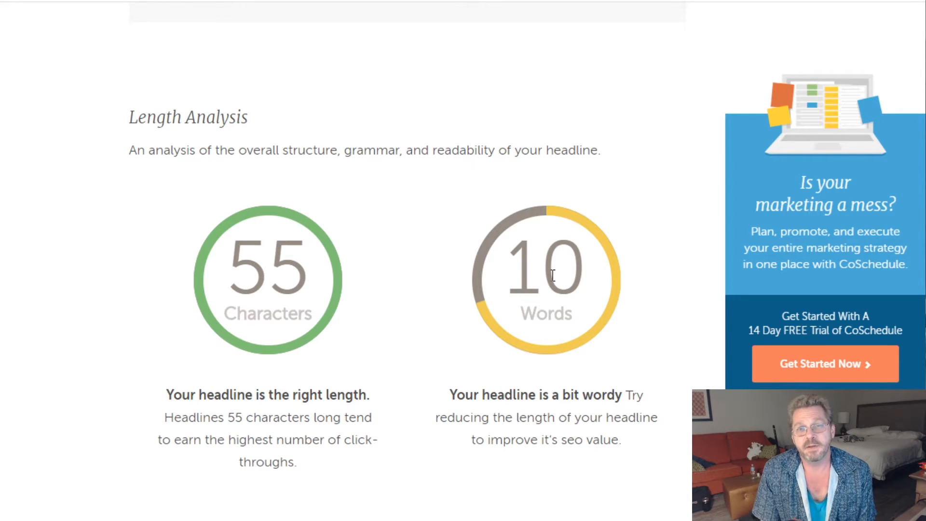
# - Analyze the headlines "Free Blogging Tools You'll Love to Help Succeed in 2020" and "Best Free Blogging Tools of 2020 That You'll Love"
pyautogui.scroll(15, 368, 248)
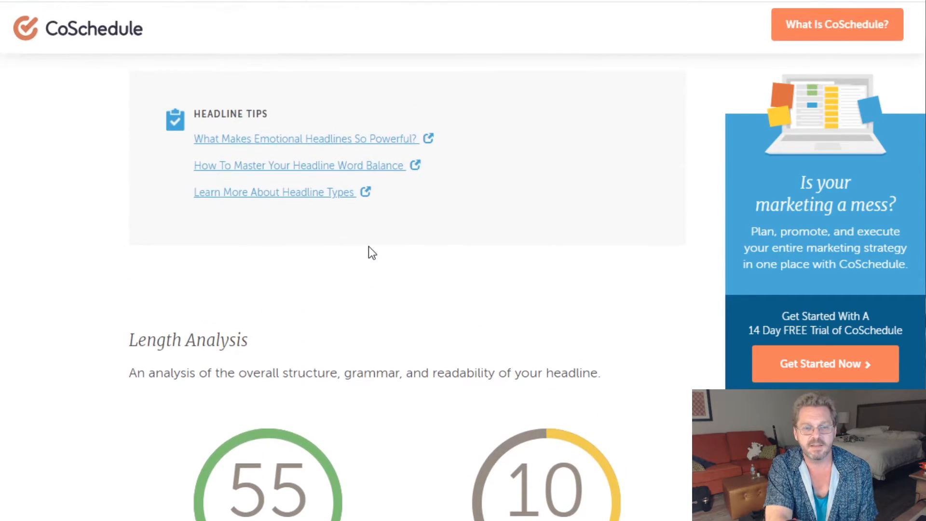
pyautogui.scroll(10, 371, 256)
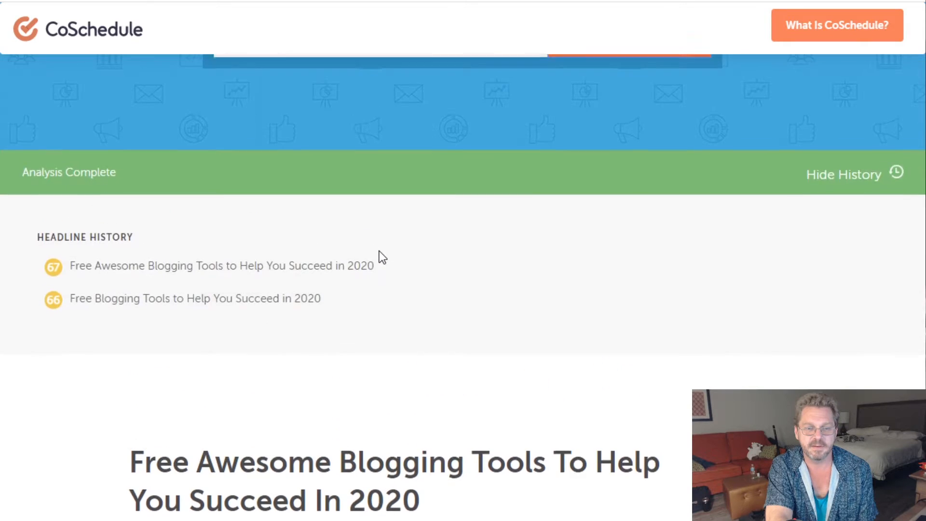
pyautogui.scroll(-2, 334, 303)
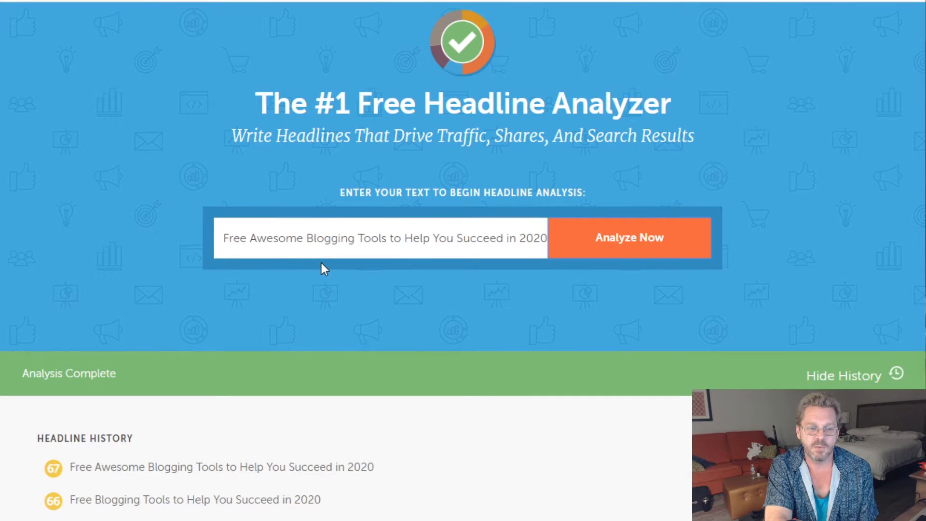
pyautogui.scroll(-3, 321, 262)
pyautogui.scroll(2, 319, 259)
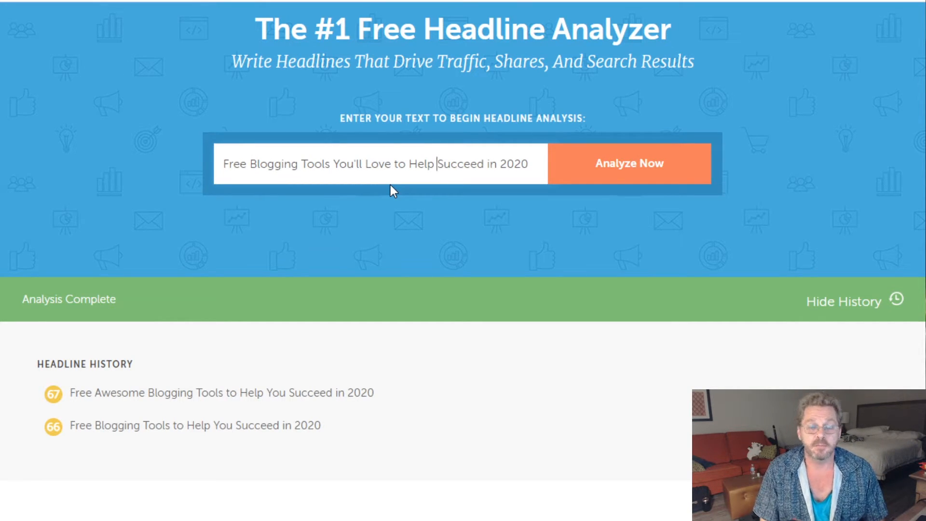
pyautogui.click(652, 169)
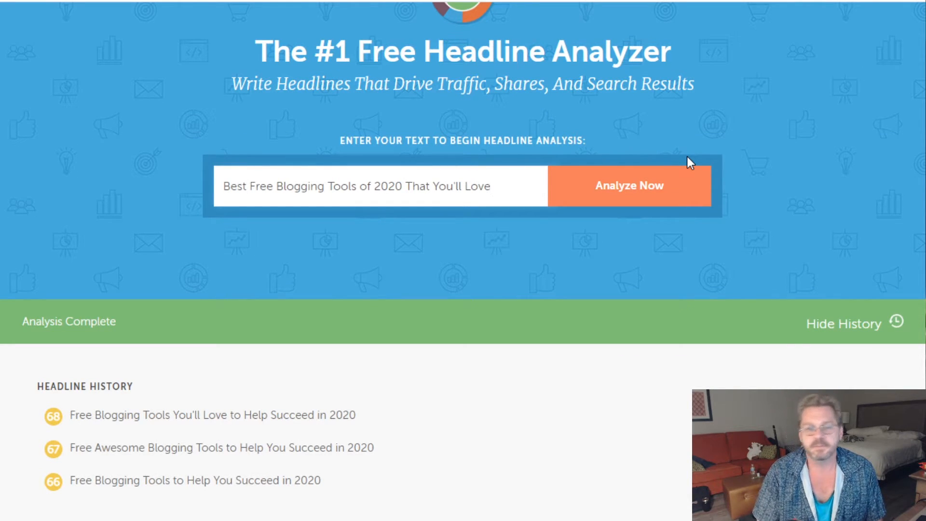
pyautogui.click(626, 201)
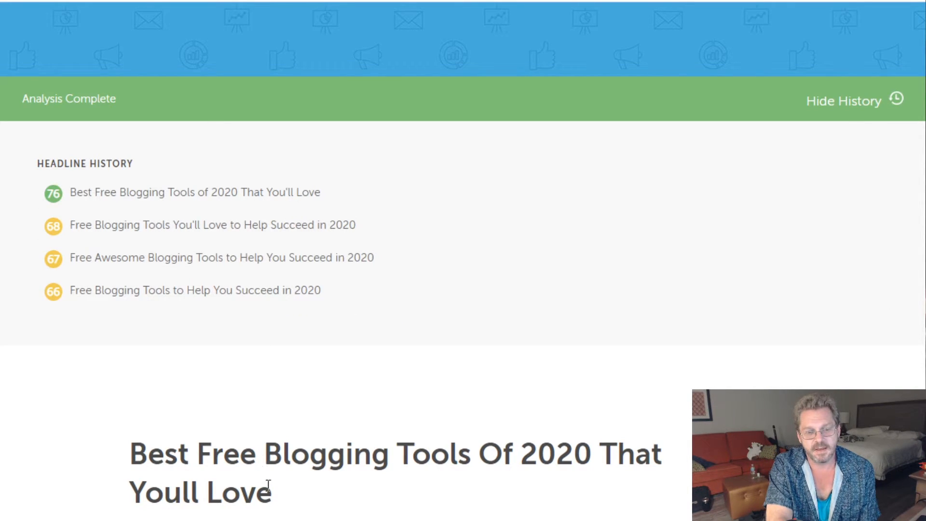
# - Copy the last analyzed headline into the WordPress post's title, correcting it to read "Best Free Blogging Tools Of 2020 That You'll Love"
pyautogui.moveTo(275, 489); pyautogui.dragTo(137, 462)
pyautogui.hotkey('ctrl', 'c')
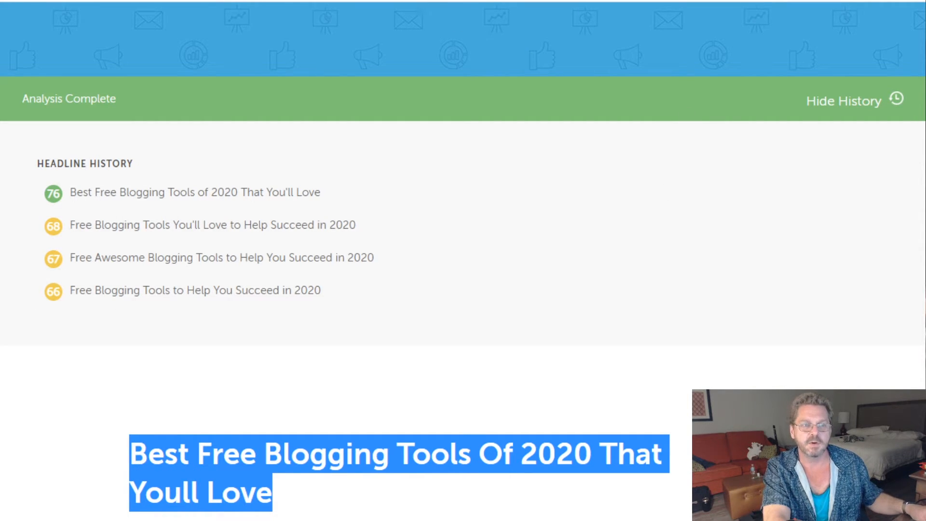
pyautogui.click(215, 1)
pyautogui.click(242, 148)
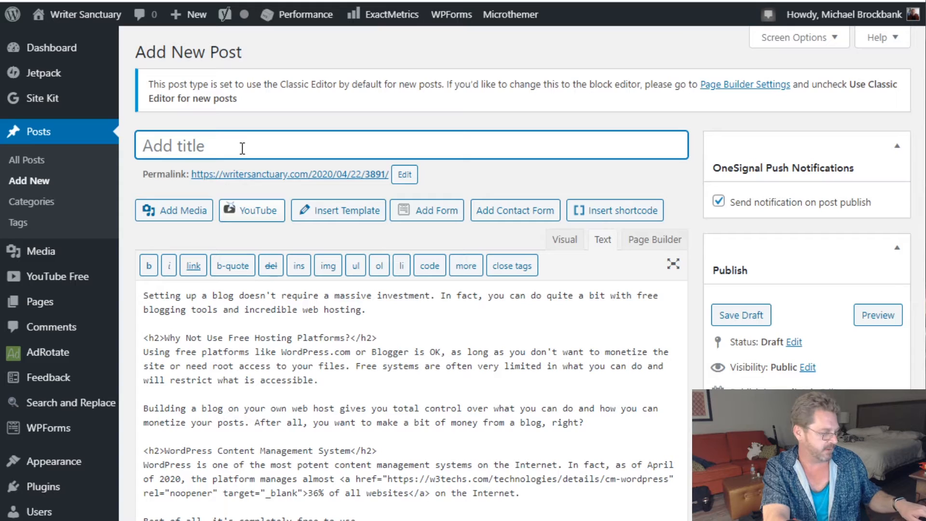
pyautogui.hotkey('ctrl', 'v')
pyautogui.click(448, 146)
pyautogui.write("'")
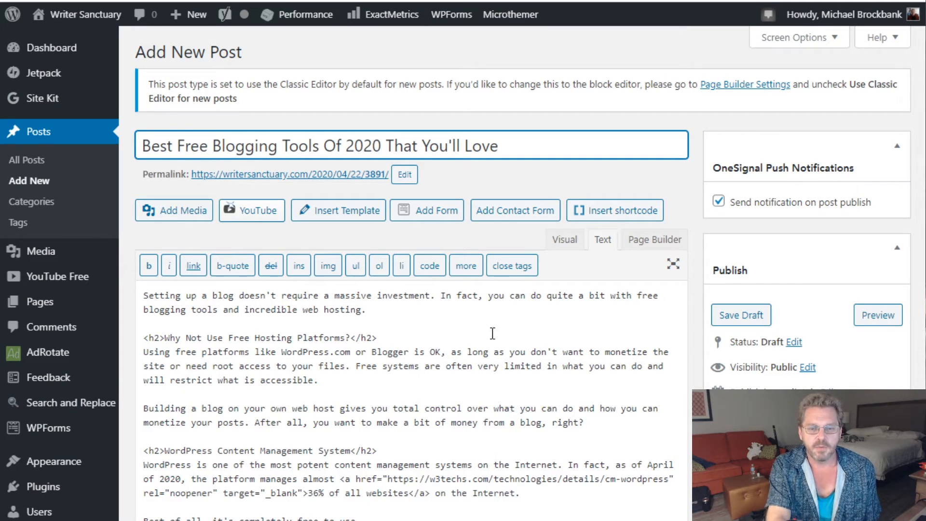
# - Review the full article from the introduction to the closing web hosting section, including the word count and the writing checker's issue marker
pyautogui.scroll(-3, 400, 302)
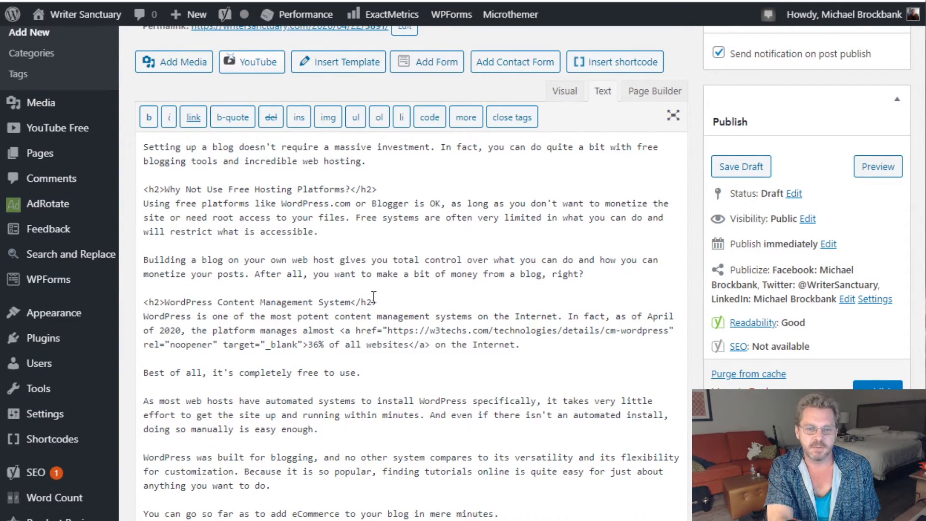
pyautogui.scroll(-3, 374, 295)
pyautogui.scroll(-3, 374, 296)
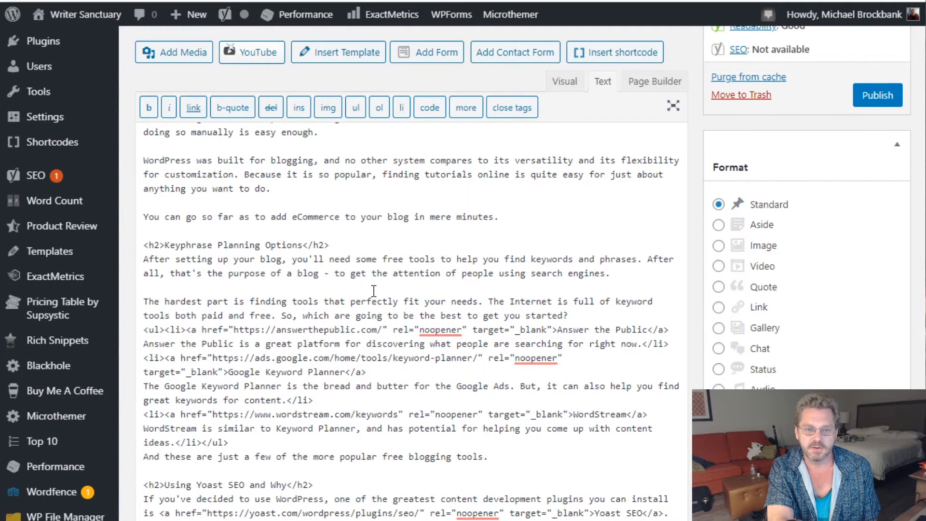
pyautogui.scroll(-2, 374, 291)
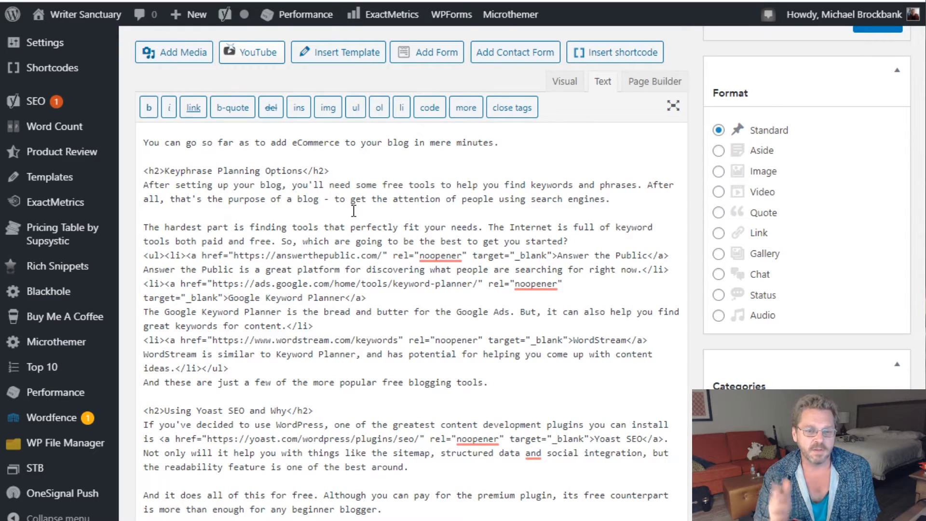
pyautogui.scroll(-5, 463, 289)
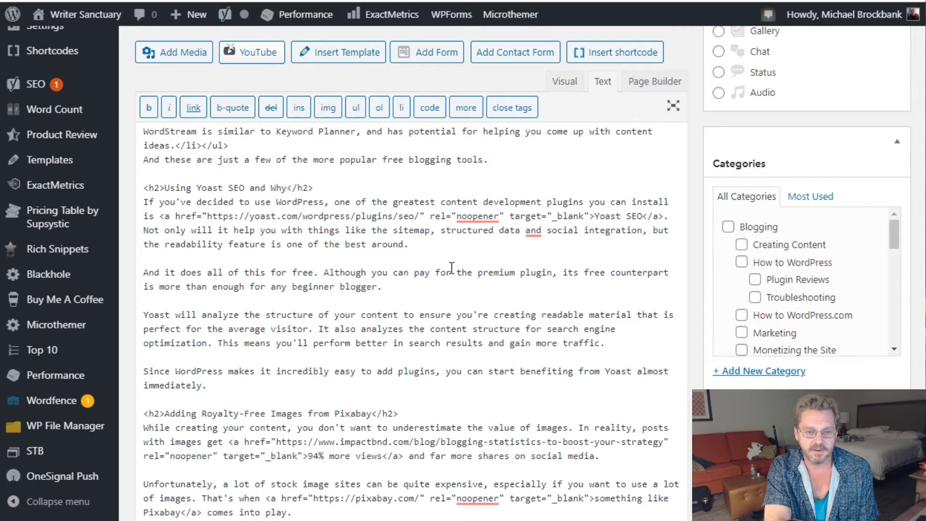
pyautogui.scroll(-3, 451, 268)
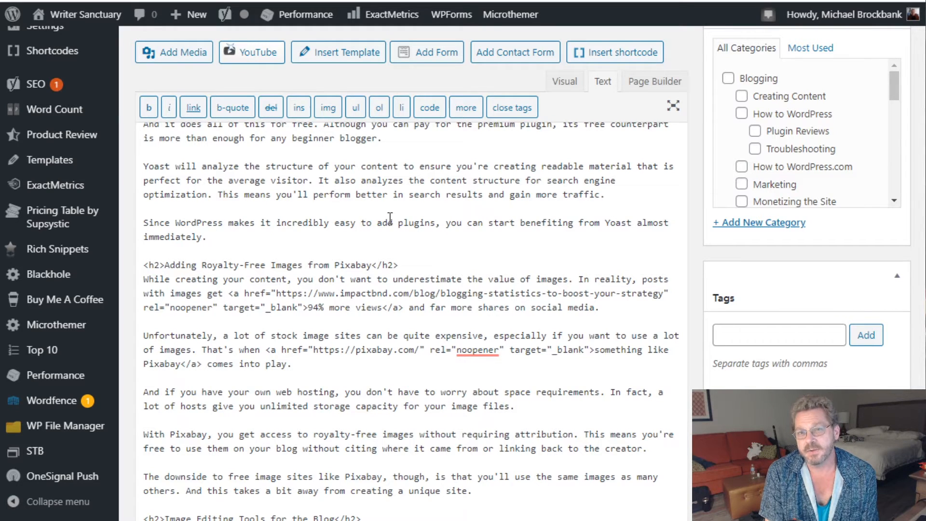
pyautogui.scroll(-6, 420, 245)
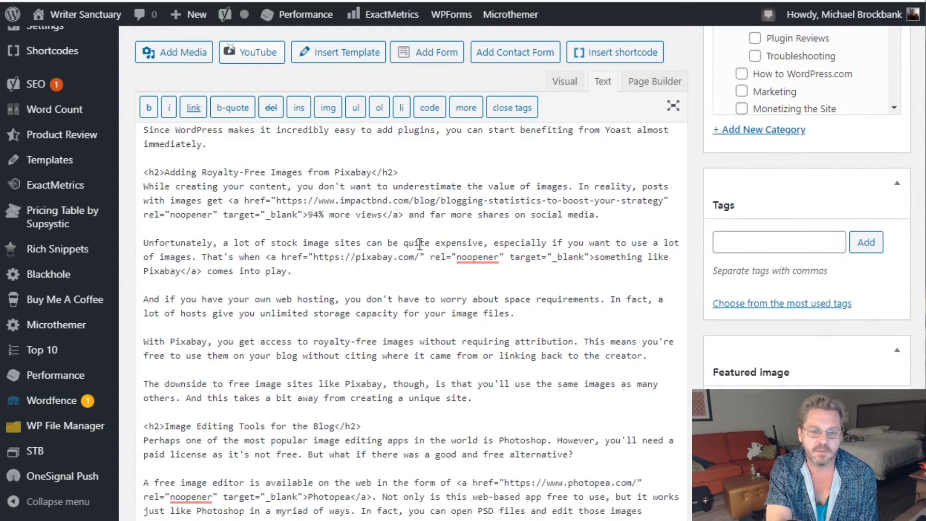
pyautogui.scroll(-3, 420, 244)
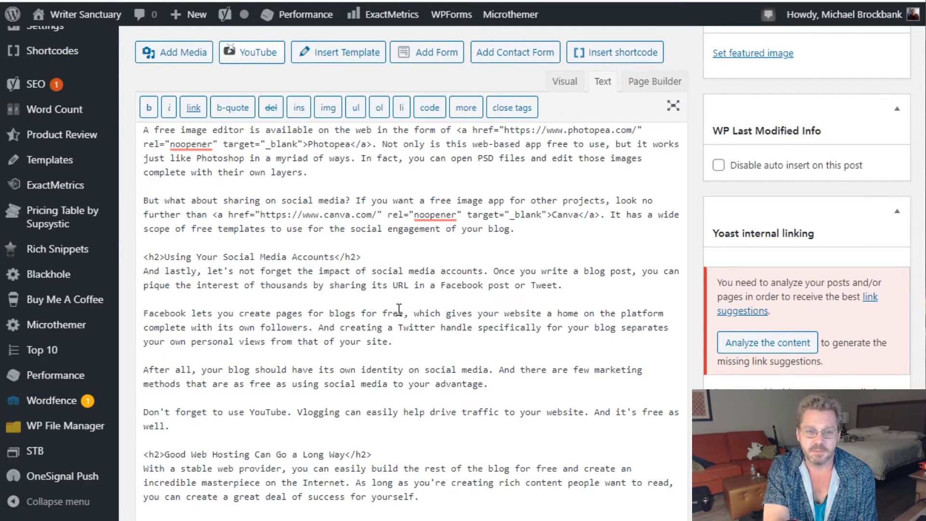
pyautogui.scroll(-2, 399, 309)
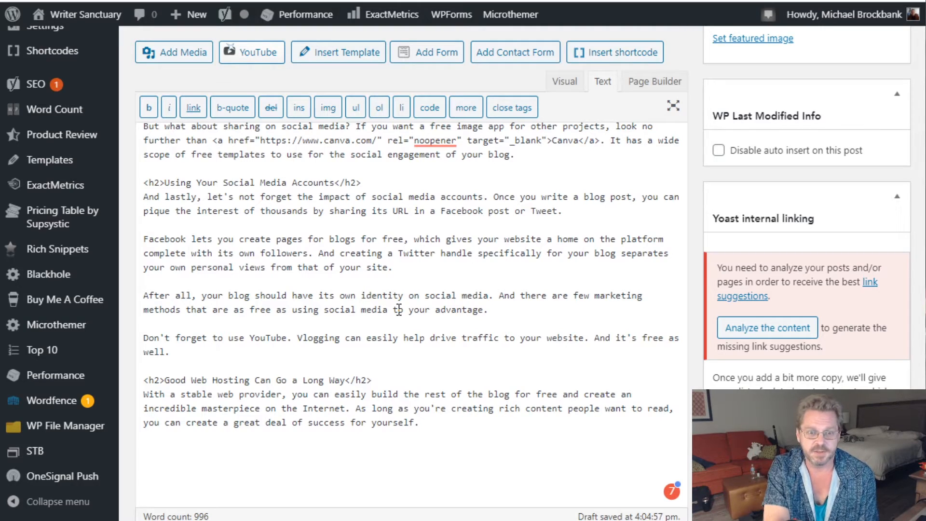
pyautogui.scroll(-4, 399, 309)
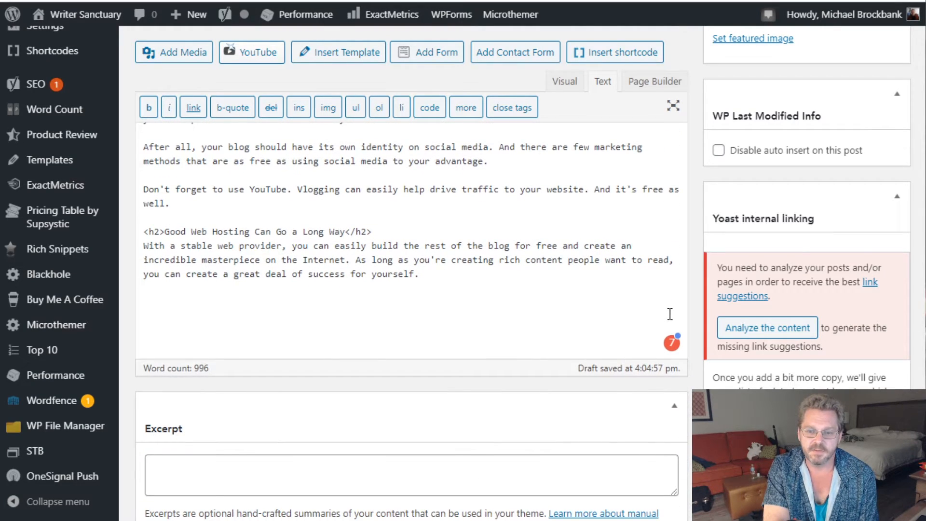
pyautogui.moveTo(673, 346)
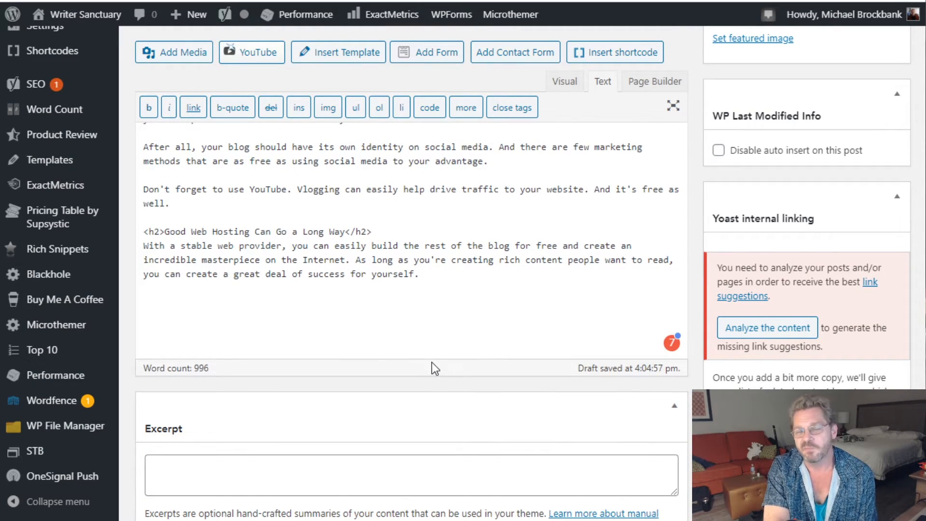
# - Recheck the article's image editing, social media and keyphrase planning sections, ending at the closing web hosting paragraph
pyautogui.scroll(8, 434, 369)
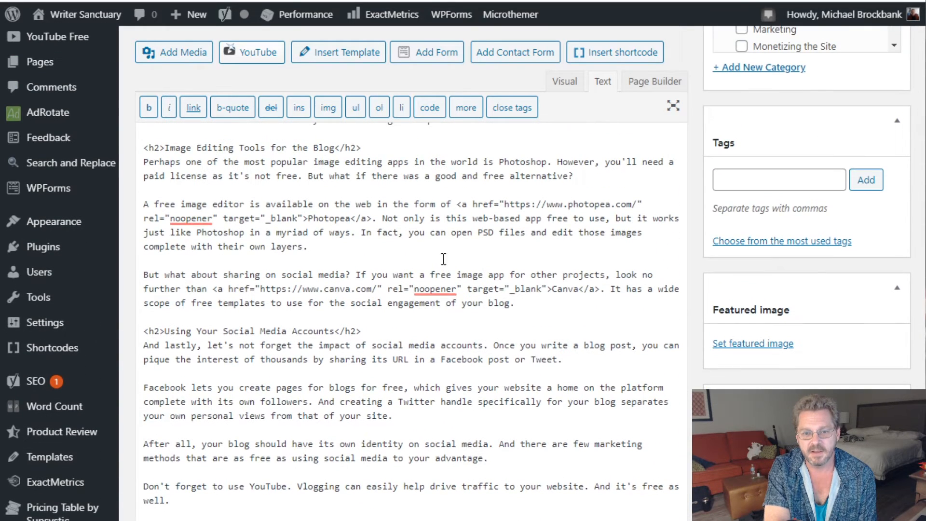
pyautogui.moveTo(442, 284)
pyautogui.click(414, 306)
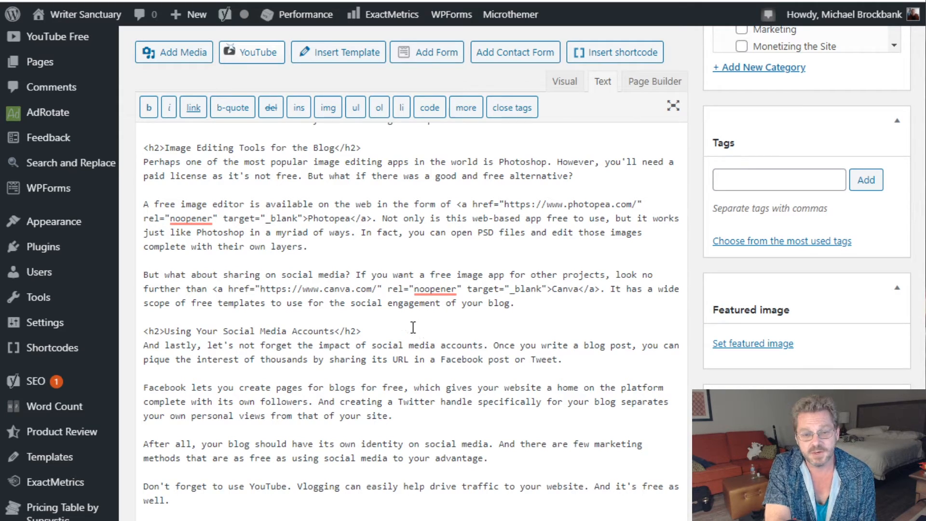
pyautogui.scroll(-3, 412, 328)
pyautogui.scroll(-3, 412, 320)
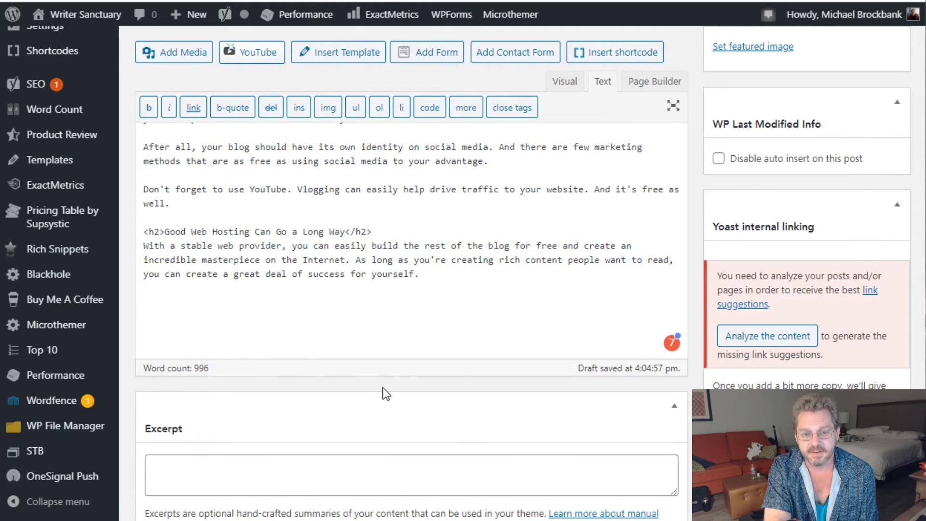
pyautogui.scroll(7, 383, 387)
pyautogui.scroll(19, 366, 379)
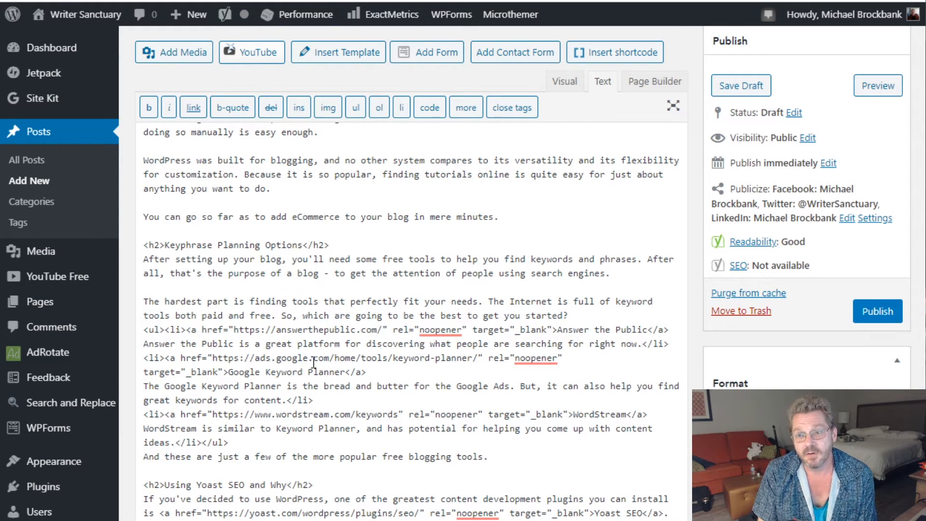
pyautogui.scroll(-20, 387, 317)
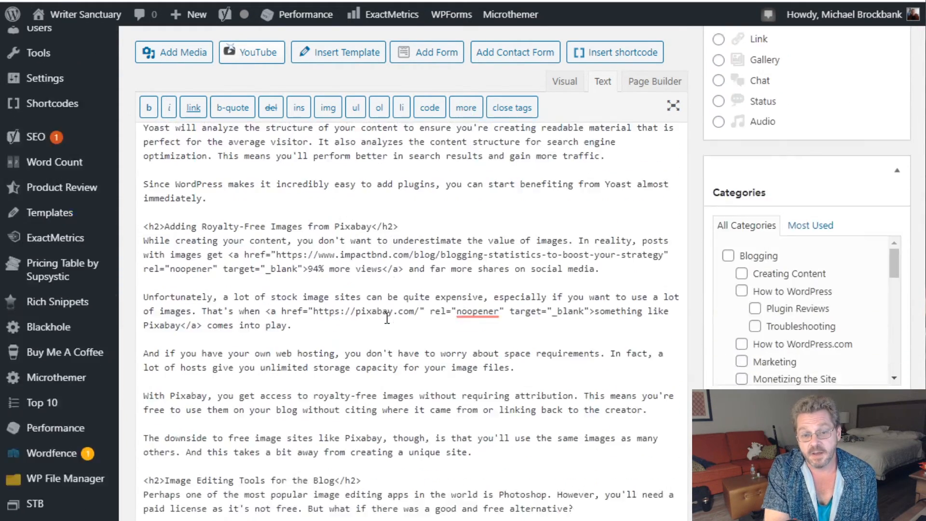
pyautogui.scroll(-2, 386, 317)
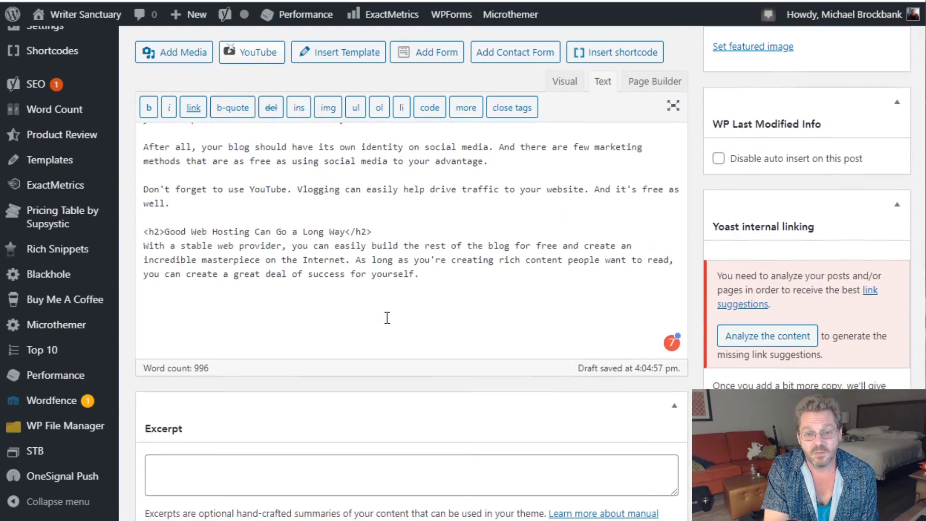
# - Return to the post title and examine the opening sections down to Keyphrase Planning Options
pyautogui.scroll(6, 469, 297)
pyautogui.scroll(15, 471, 294)
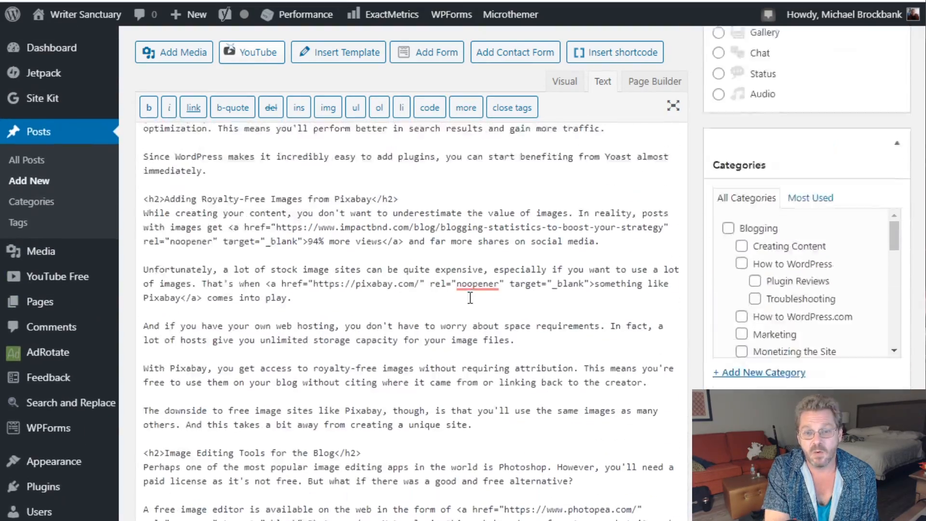
pyautogui.scroll(3, 473, 291)
pyautogui.click(453, 144)
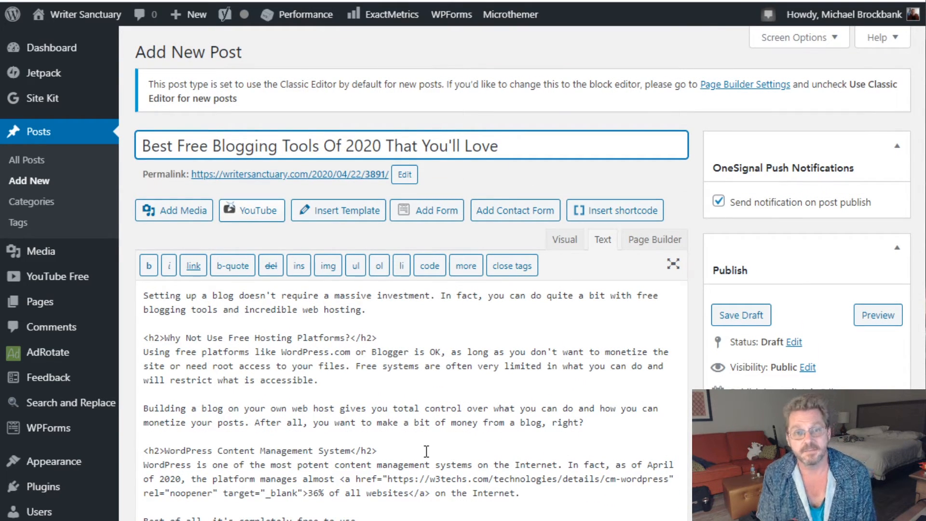
pyautogui.scroll(-6, 429, 377)
pyautogui.moveTo(308, 195); pyautogui.dragTo(404, 196)
pyautogui.scroll(-1, 422, 307)
pyautogui.scroll(-2, 422, 308)
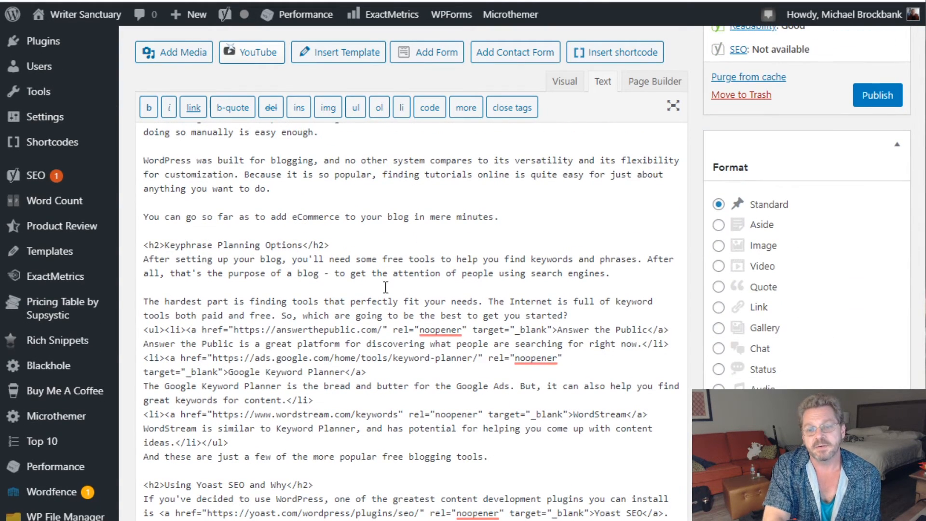